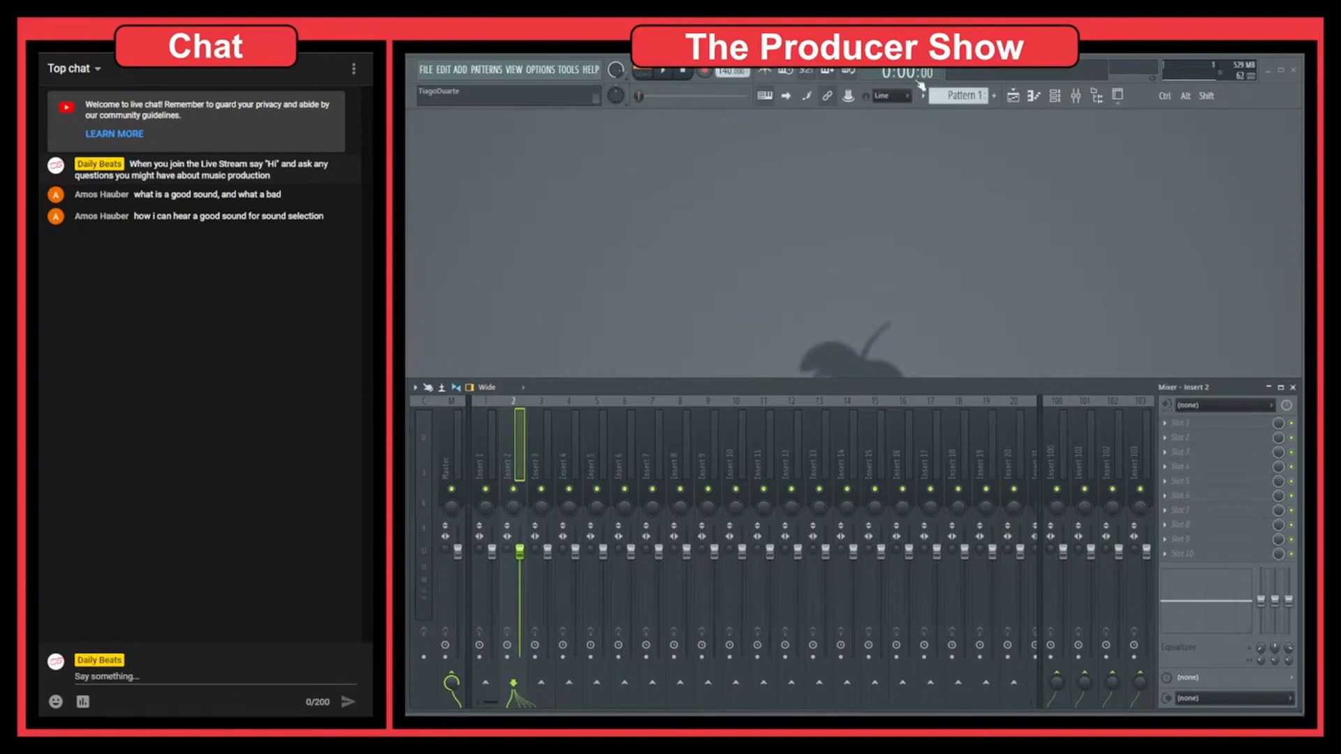
# Step: Show the browser, expand the Drums pack's Snares folder and preview the 808 Snare
pyautogui.click(1097, 98)
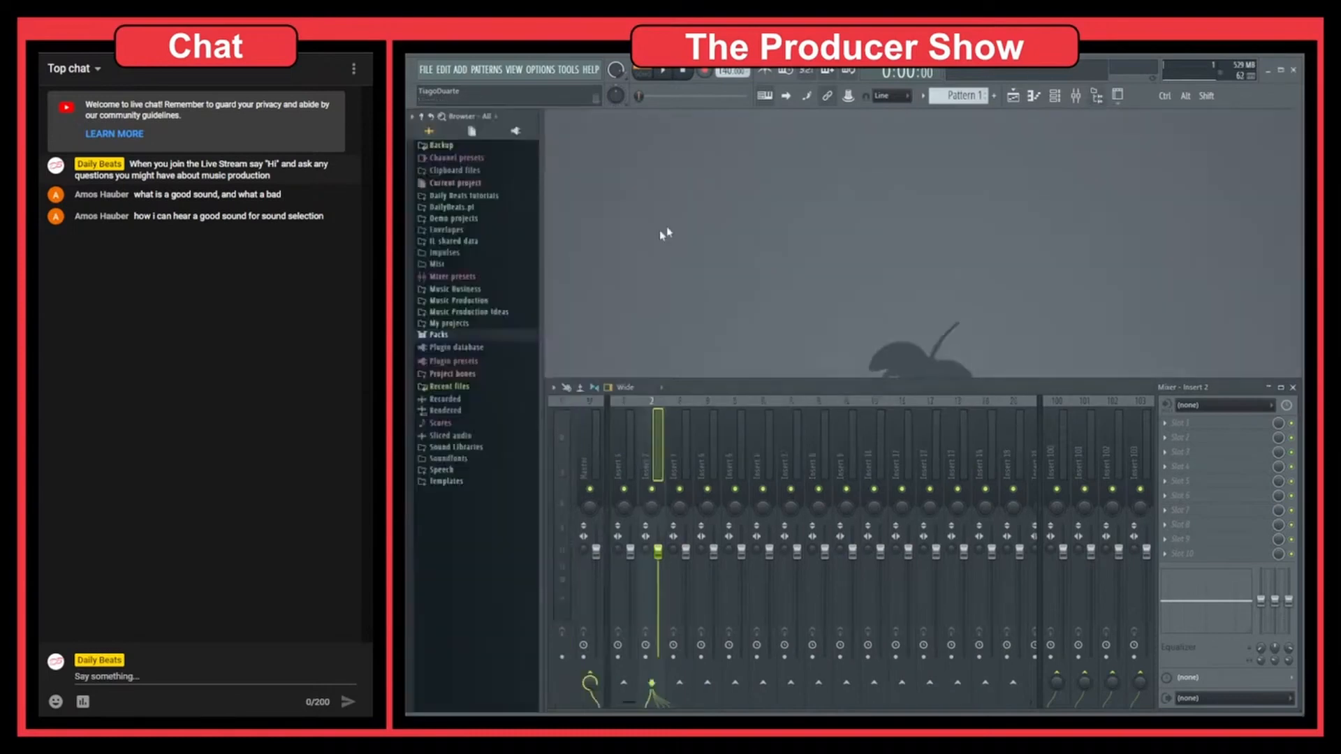
pyautogui.click(447, 335)
pyautogui.click(457, 346)
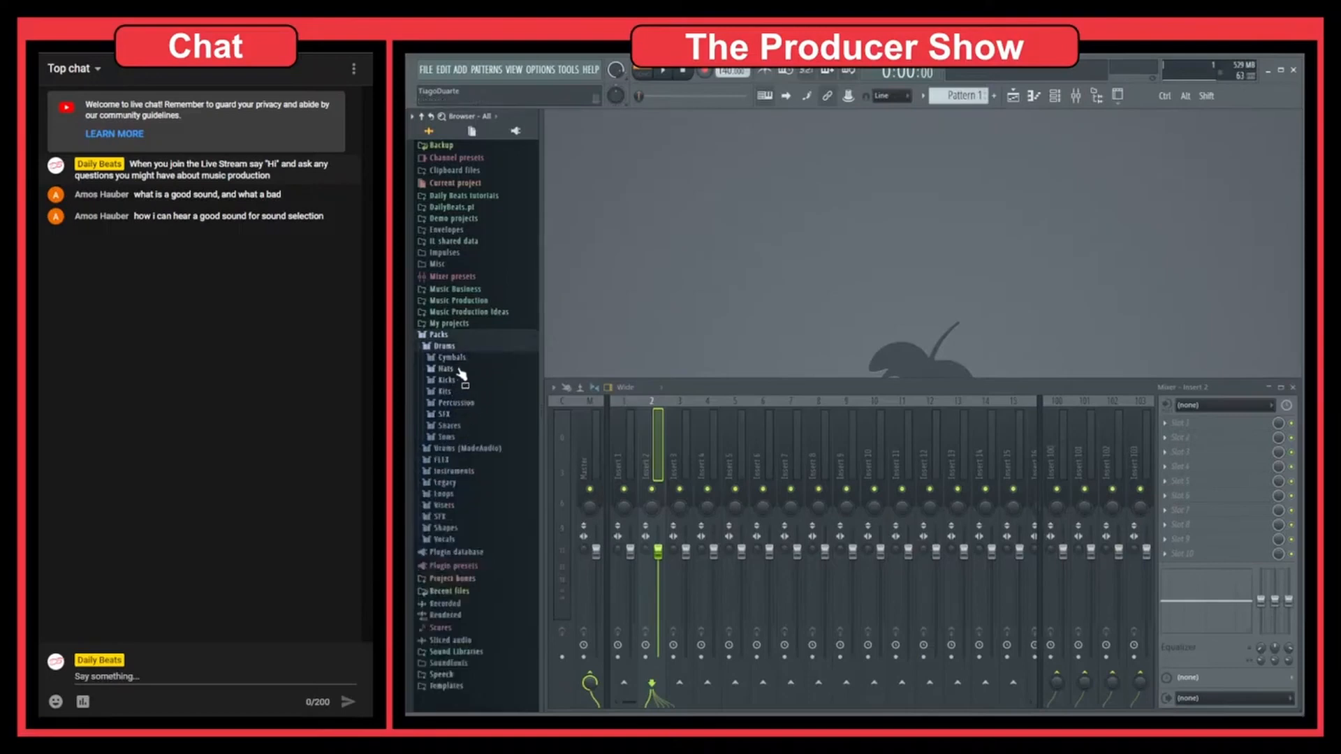
pyautogui.click(467, 428)
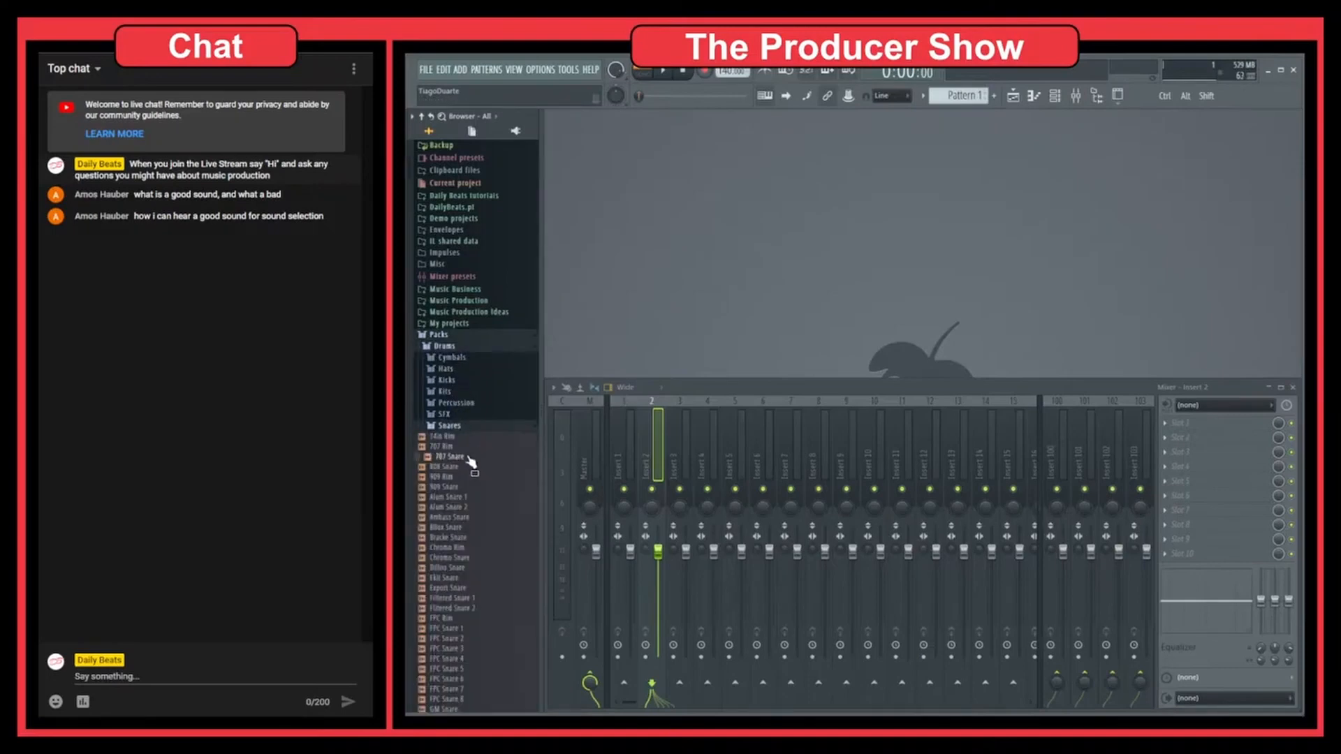
pyautogui.click(457, 466)
# Step: Load the 808 Snare into the Sampler channel, play the pattern and route the channel to mixer track 1
pyautogui.click(1070, 103)
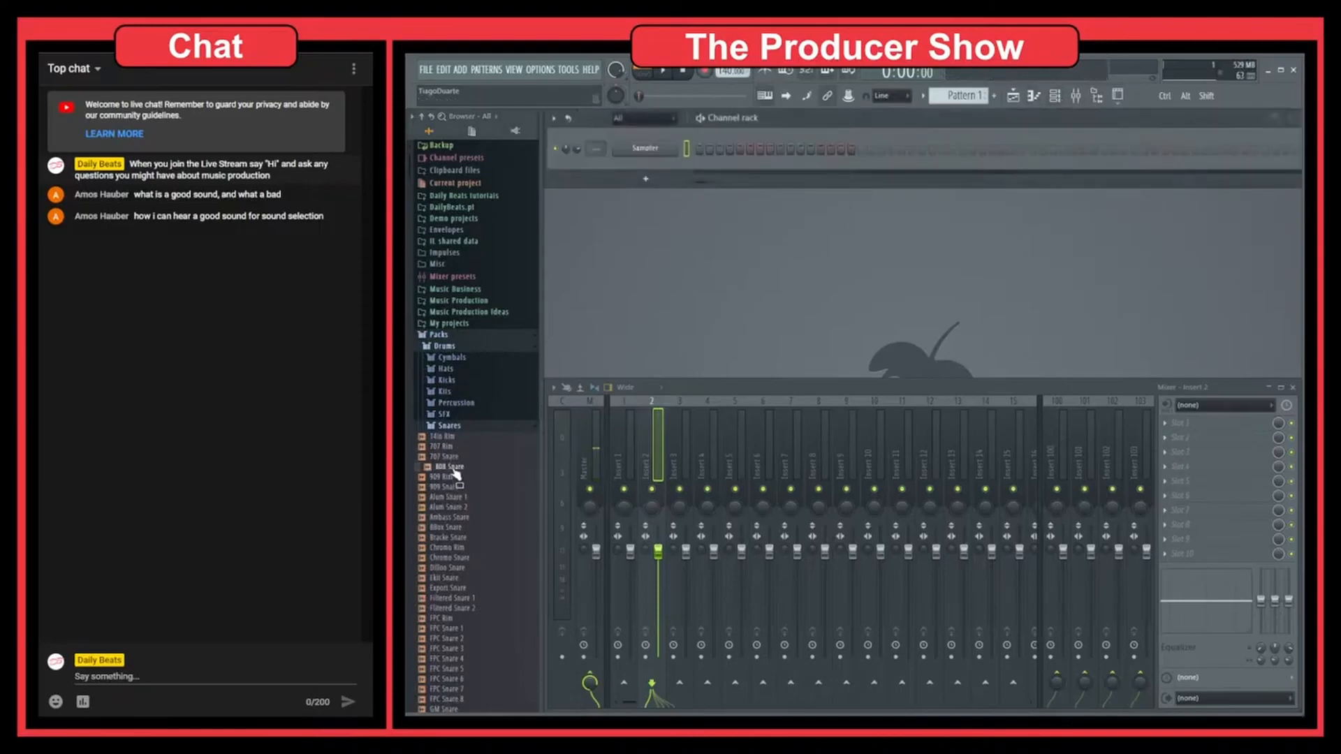
pyautogui.moveTo(456, 476); pyautogui.dragTo(702, 153)
pyautogui.click(675, 76)
pyautogui.scroll(1, 593, 149)
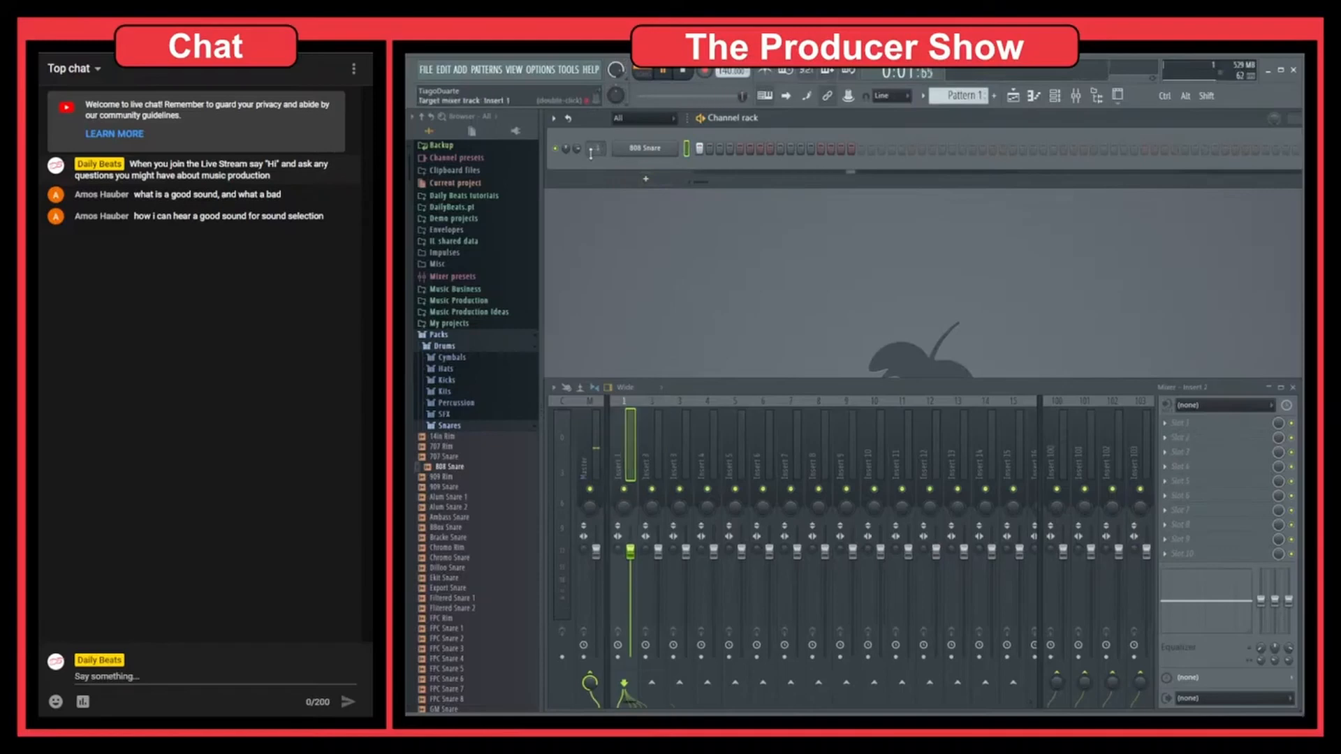
# Step: Add Fruity Reeverb 2 to the first effect slot of Insert 1 and move its window clear of the channel rack
pyautogui.click(1186, 423)
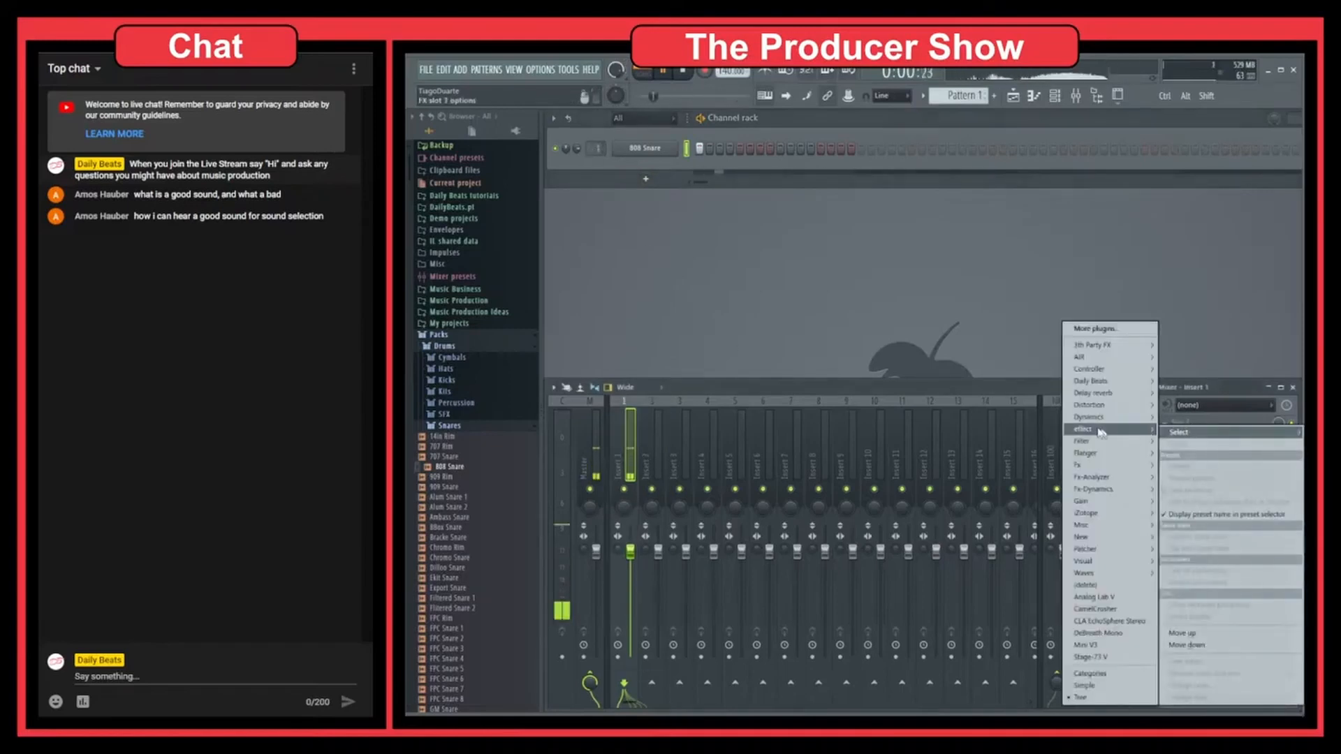
pyautogui.moveTo(1096, 393)
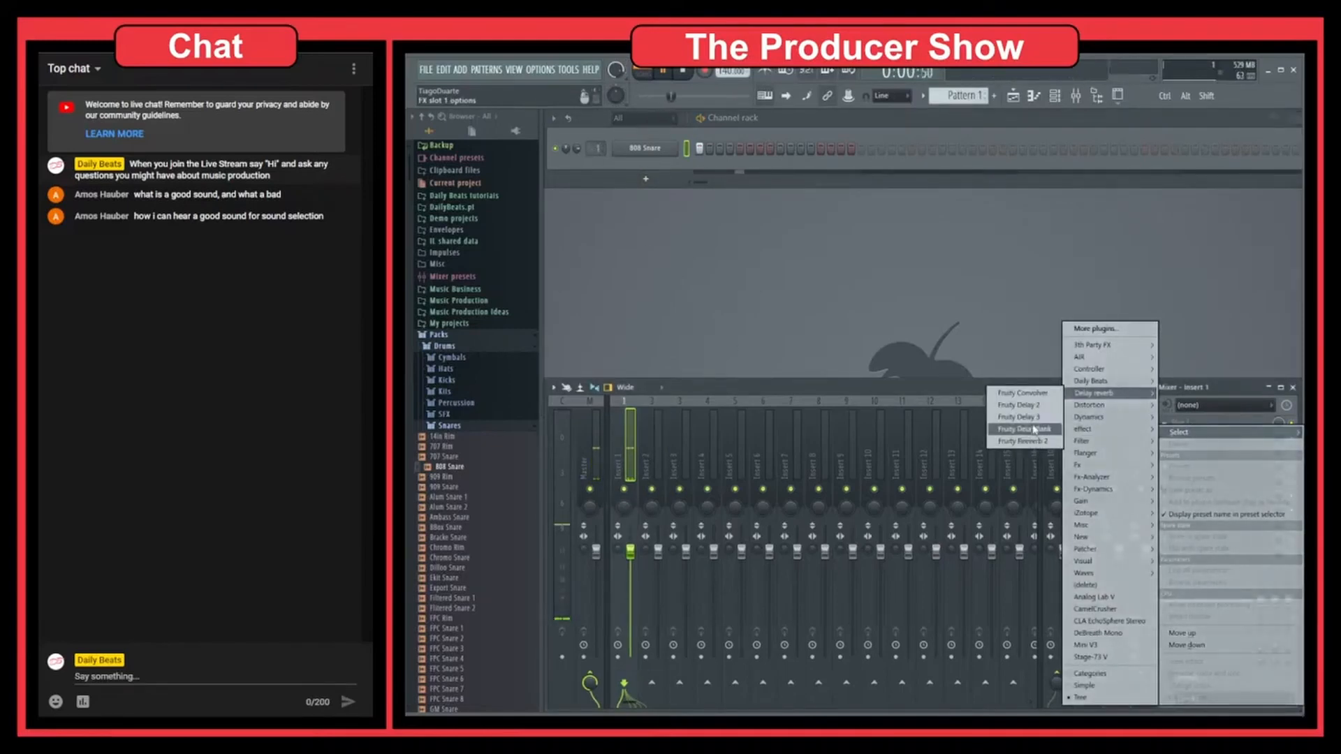
pyautogui.click(1036, 441)
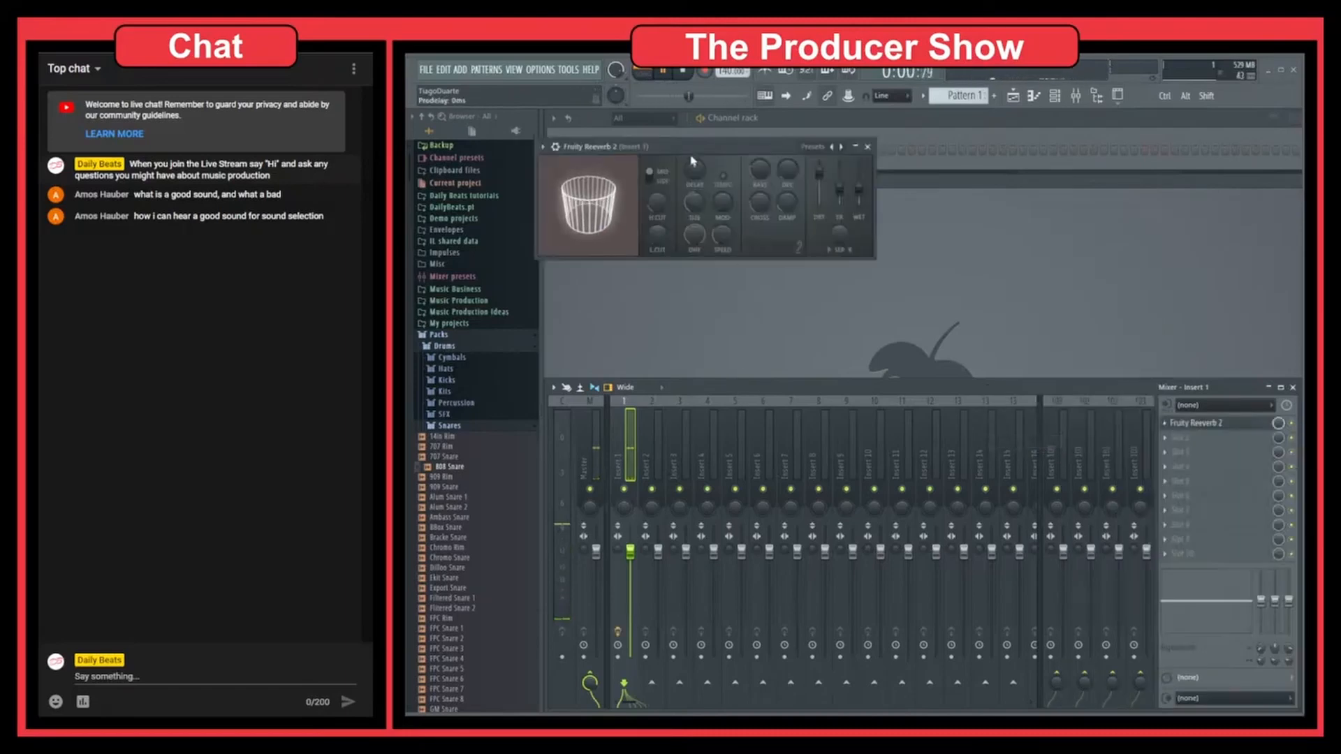
pyautogui.moveTo(691, 148); pyautogui.dragTo(772, 254)
# Step: Audition the snare while raising the decay time of Fruity Reeverb 2
pyautogui.click(685, 70)
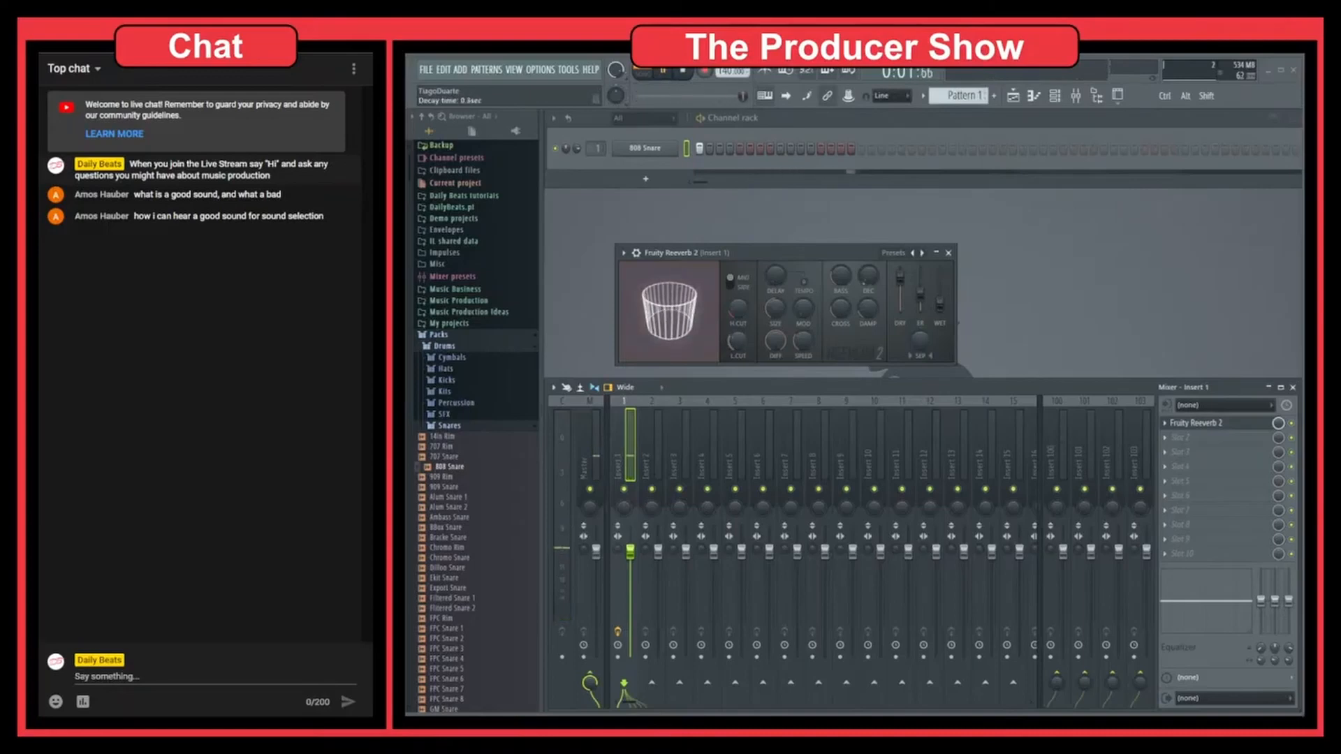
pyautogui.moveTo(873, 278); pyautogui.dragTo(878, 281)
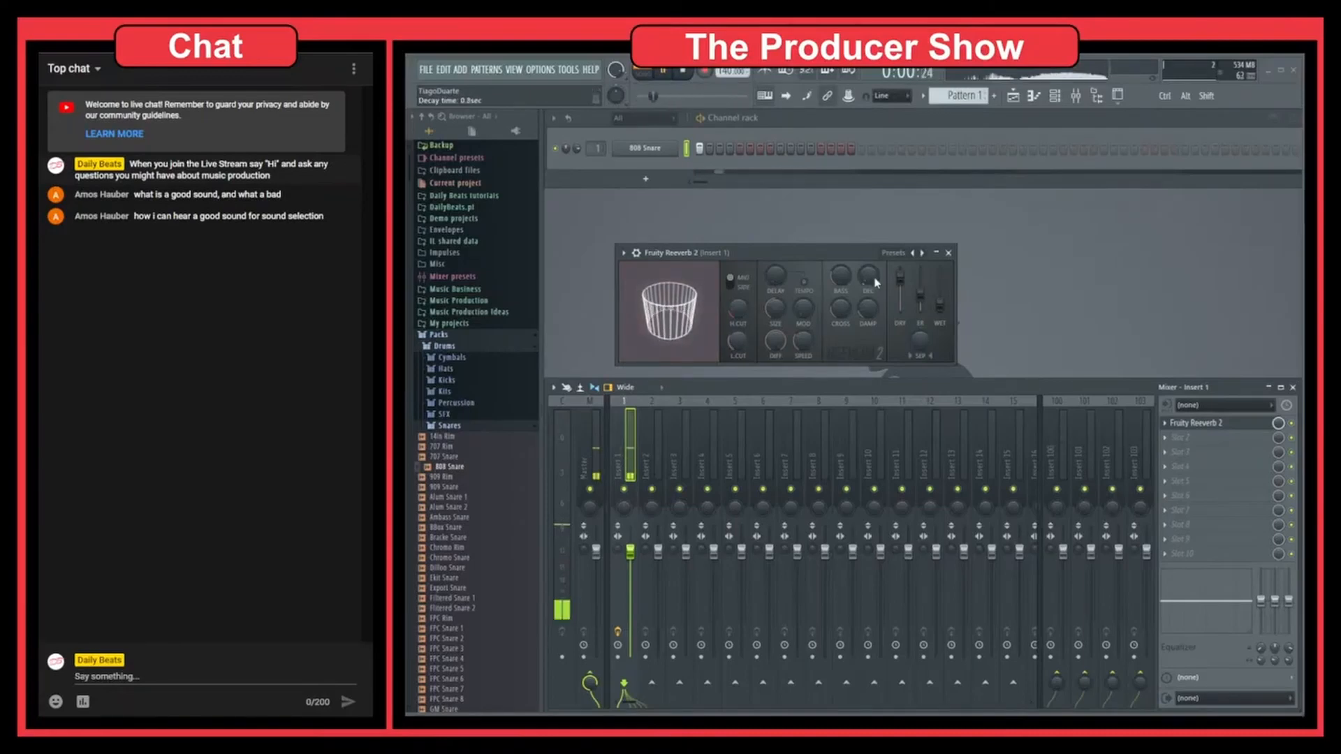
pyautogui.moveTo(875, 282); pyautogui.dragTo(876, 257)
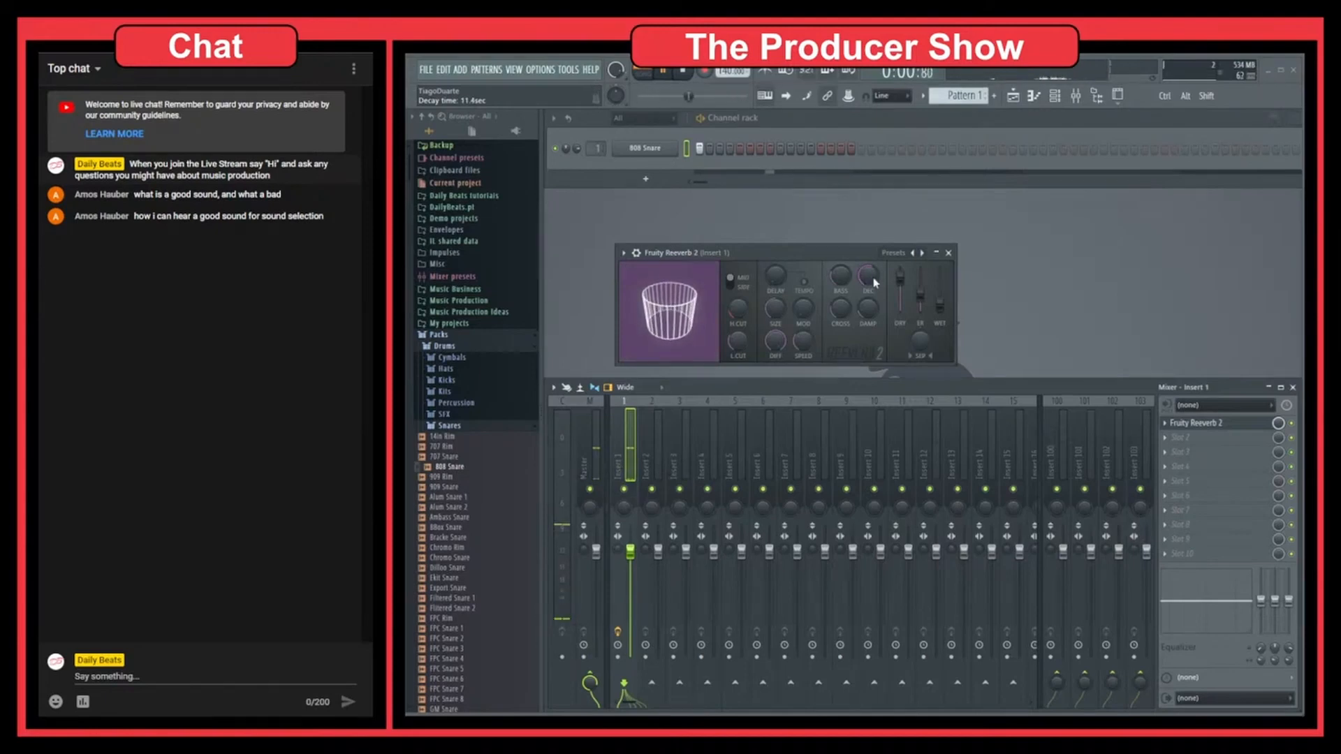
# Step: Switch Fruity Reeverb 2 to the Cathedral preset and audition the snare through it
pyautogui.rightClick(921, 254)
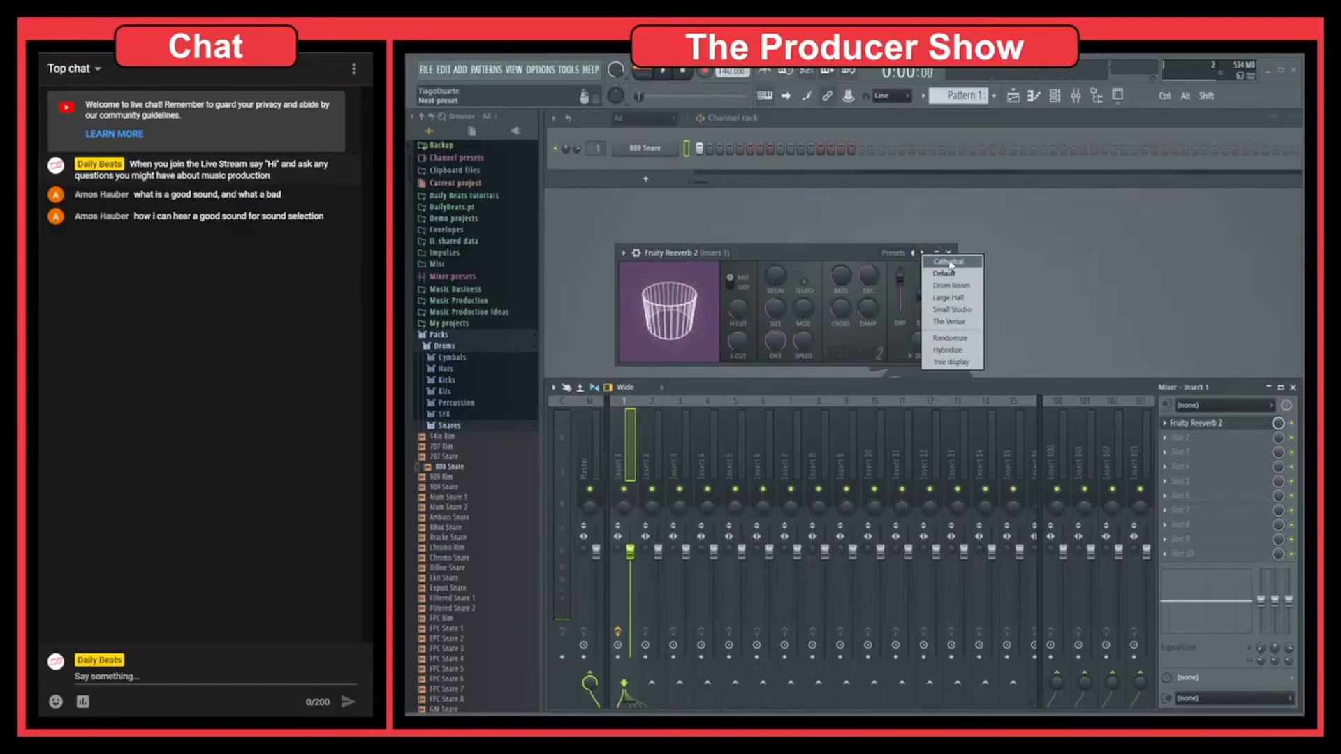
pyautogui.click(950, 262)
pyautogui.press('space')
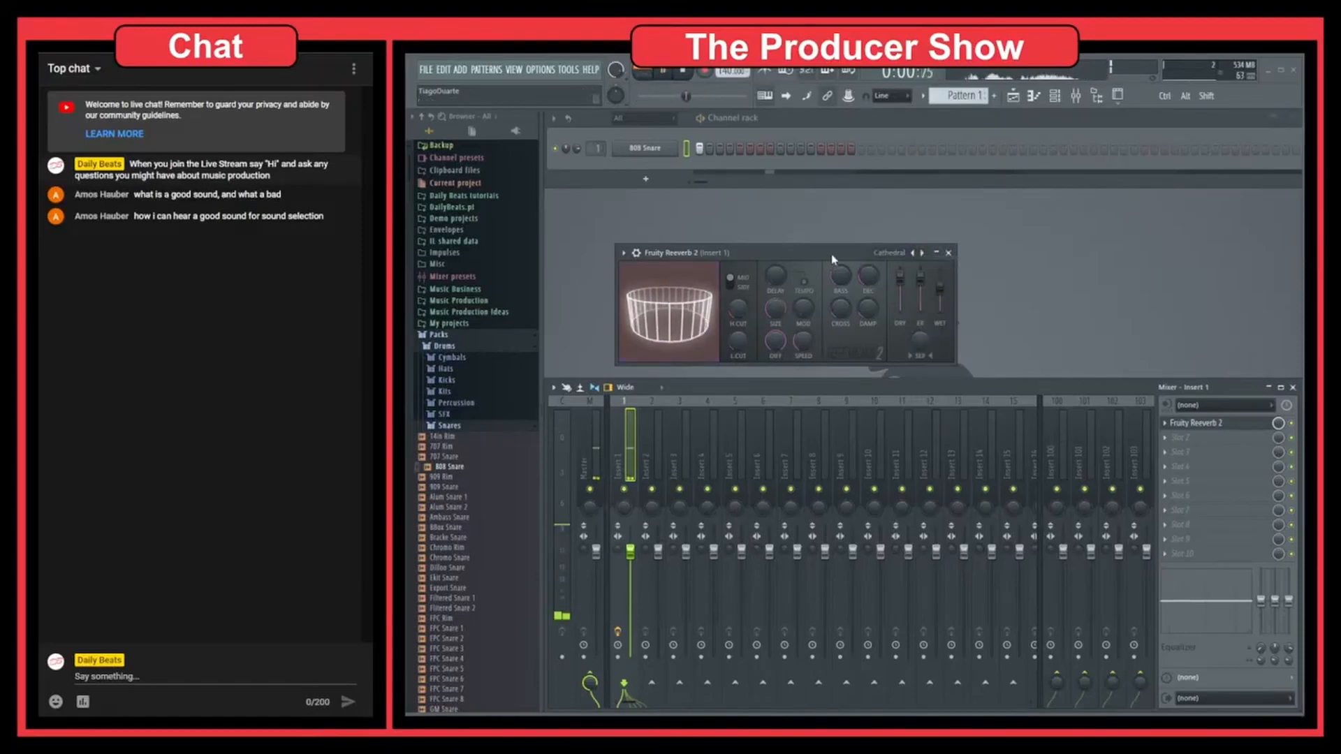
pyautogui.press('space')
# Step: Switch Fruity Reeverb 2 to the Drum Room preset, audition the snare and reposition the reverb window
pyautogui.rightClick(921, 252)
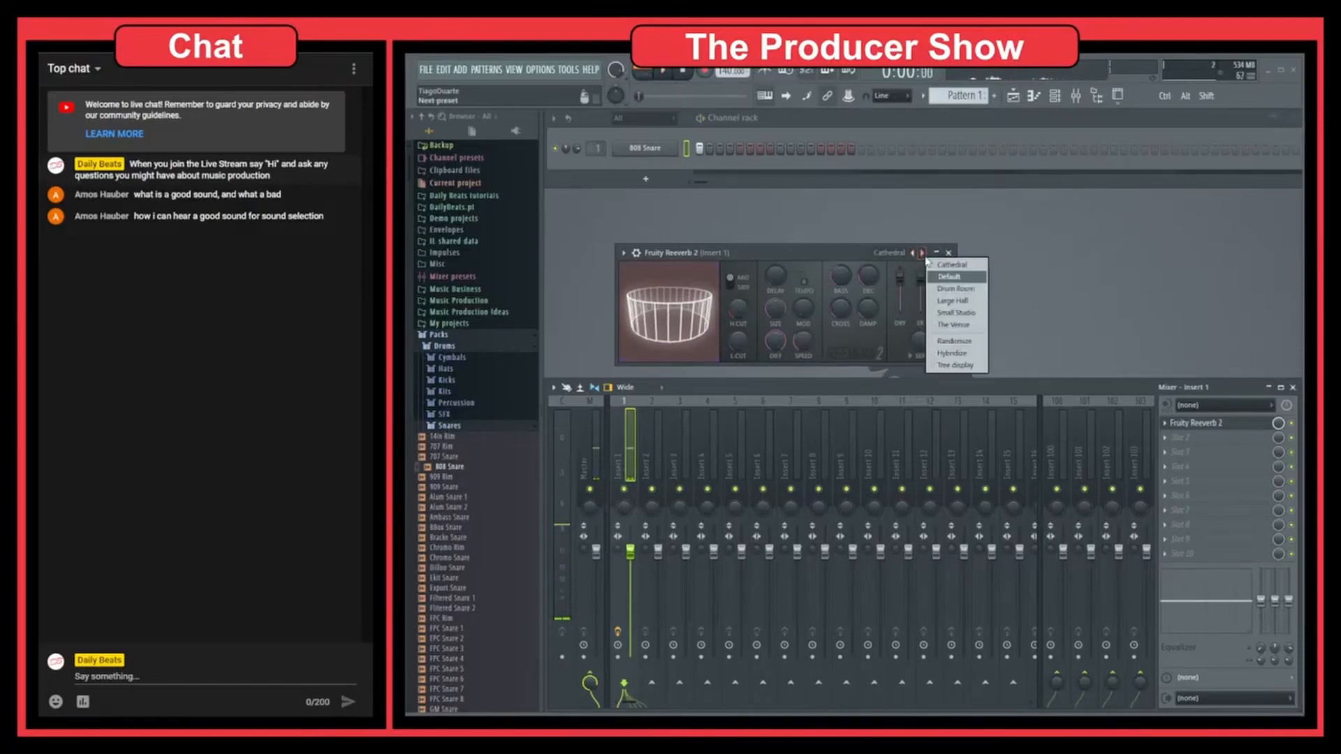
pyautogui.click(951, 289)
pyautogui.press('space')
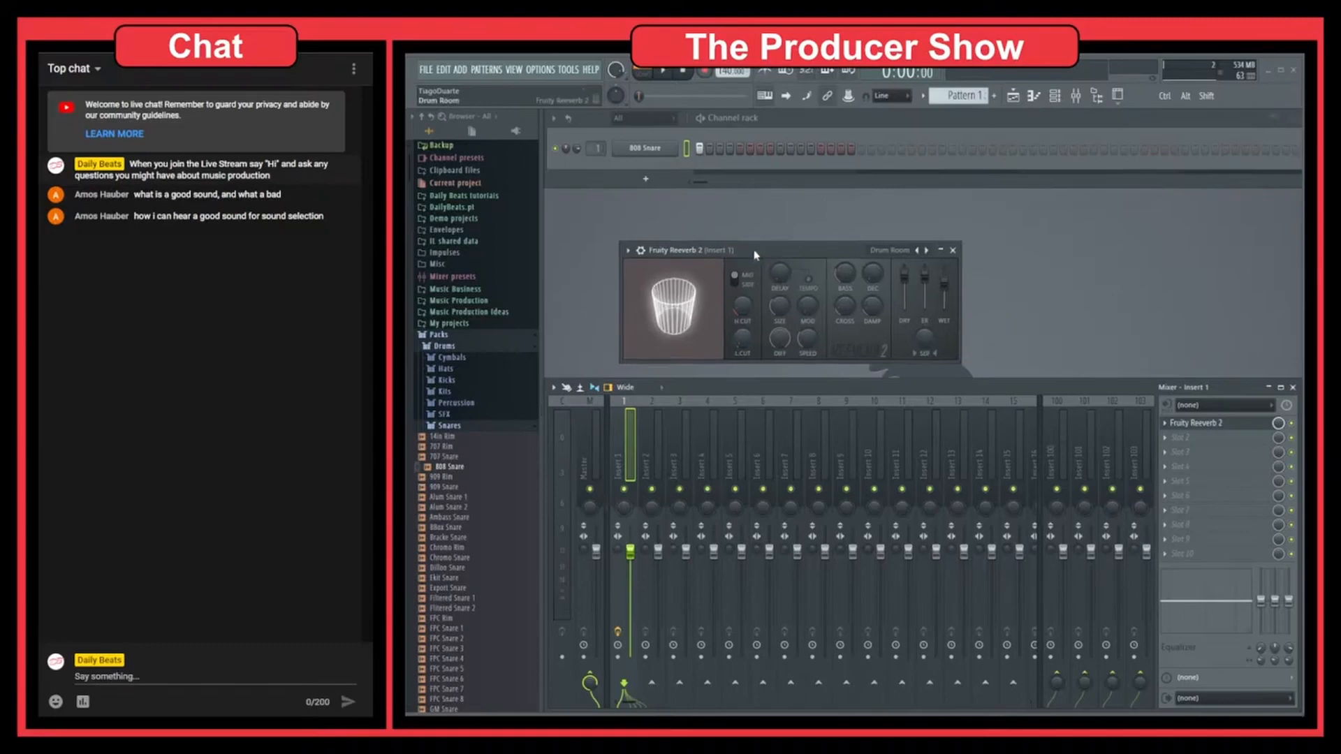
pyautogui.moveTo(713, 261); pyautogui.dragTo(734, 235)
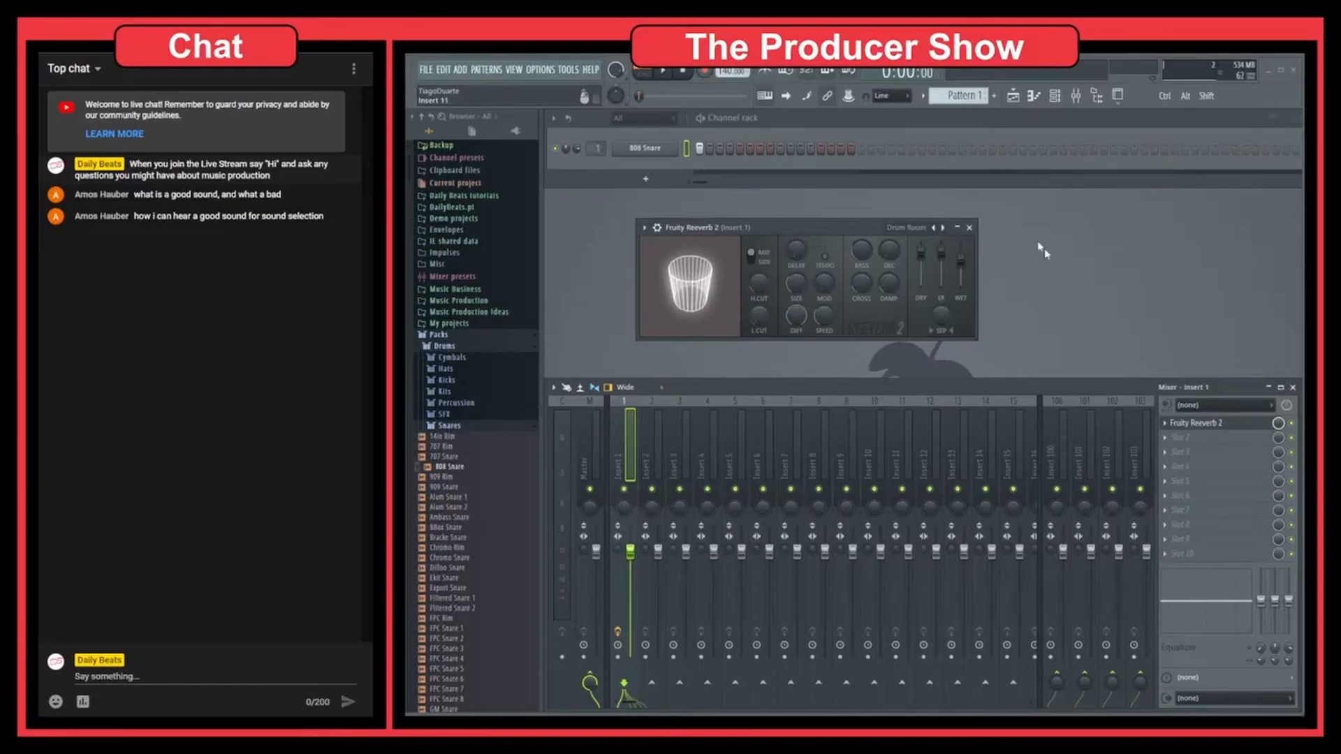
pyautogui.moveTo(797, 228); pyautogui.dragTo(798, 224)
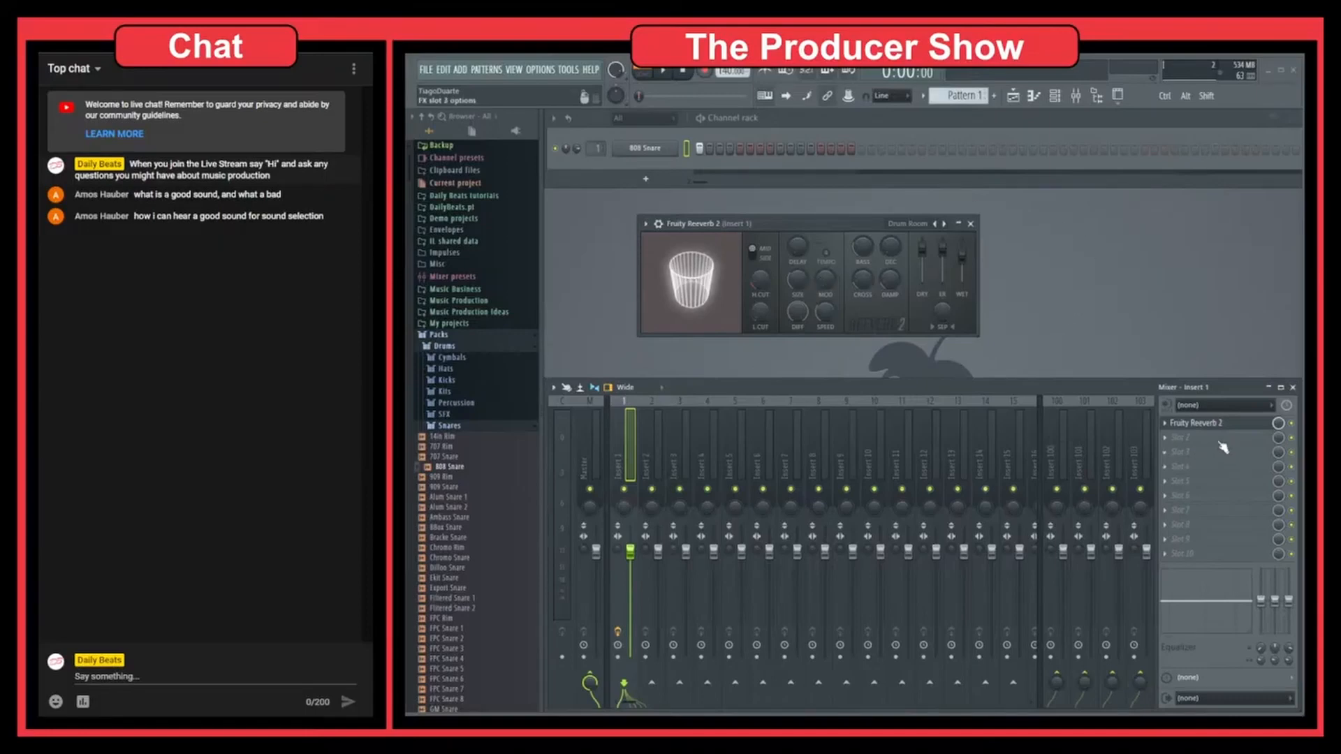
# Step: Add Fruity Convolver to the second effect slot of Insert 1 and move its window fully into view
pyautogui.click(1222, 447)
pyautogui.moveTo(1107, 394)
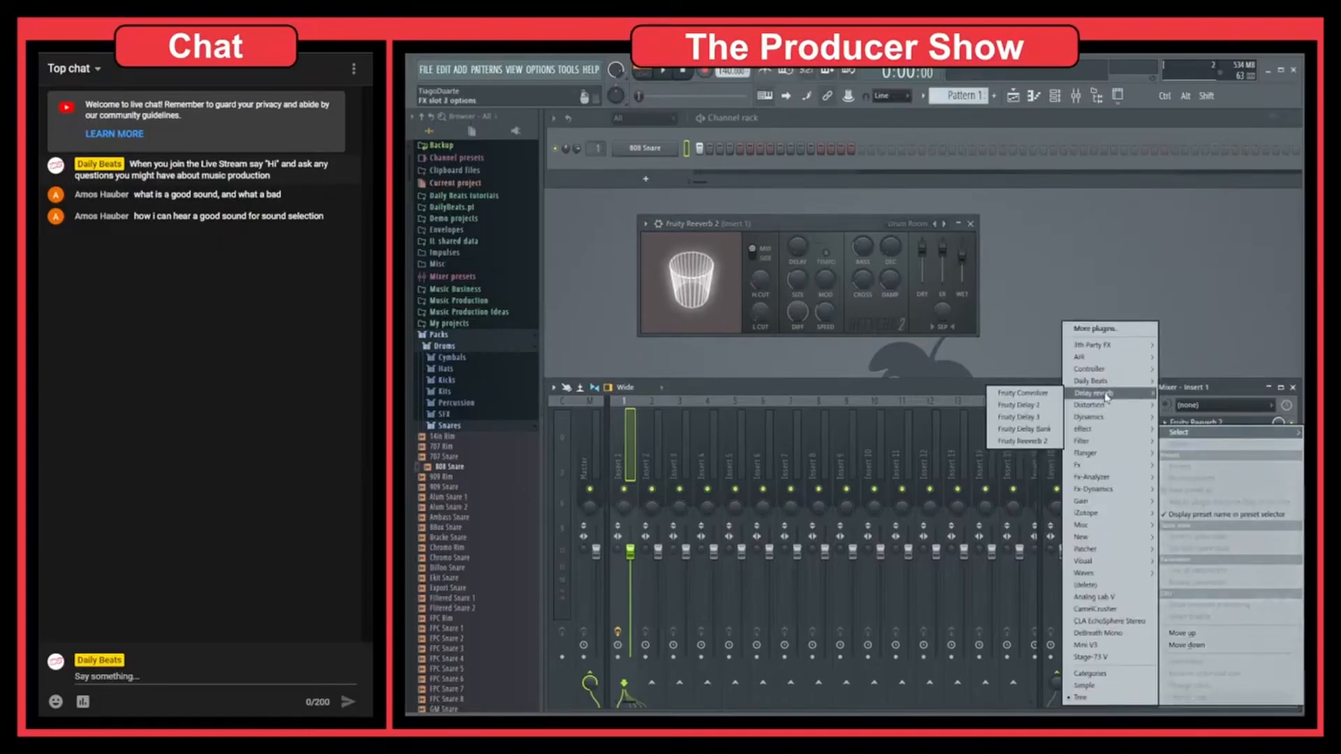
pyautogui.click(1022, 393)
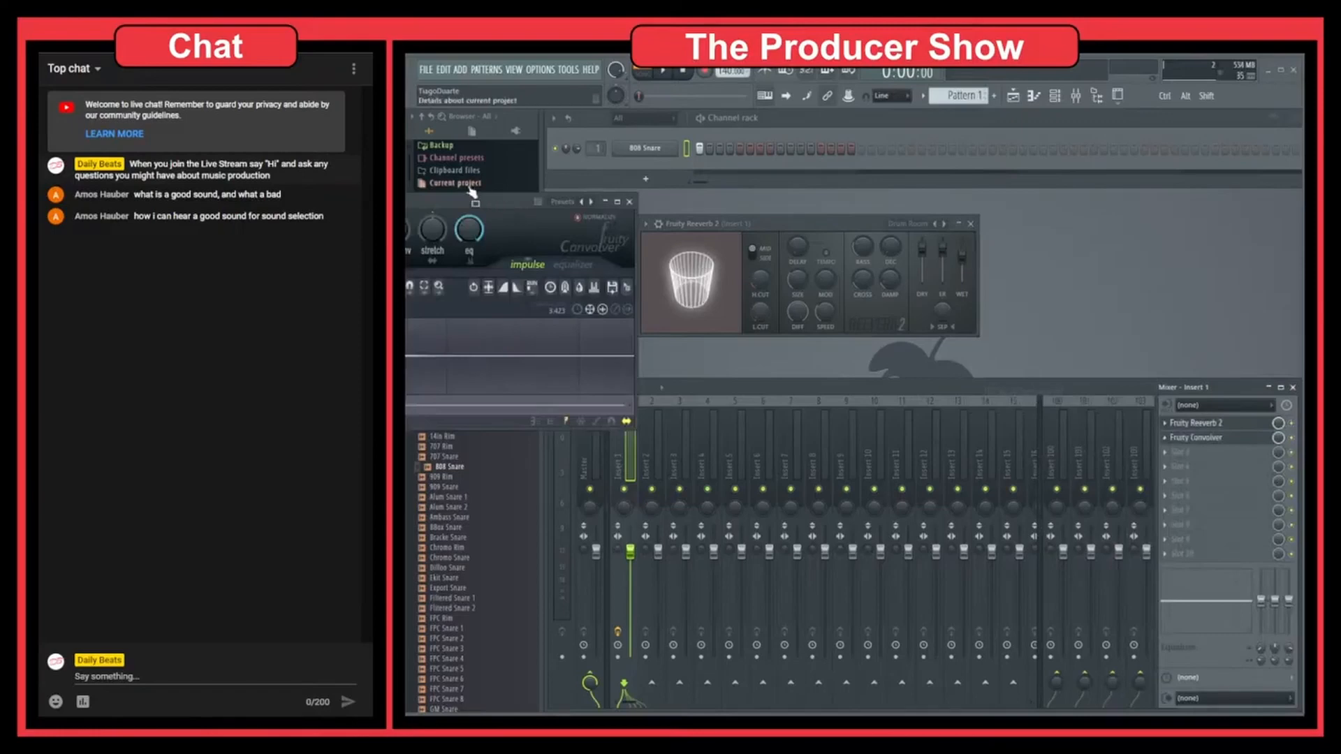
pyautogui.moveTo(475, 202); pyautogui.dragTo(1026, 359)
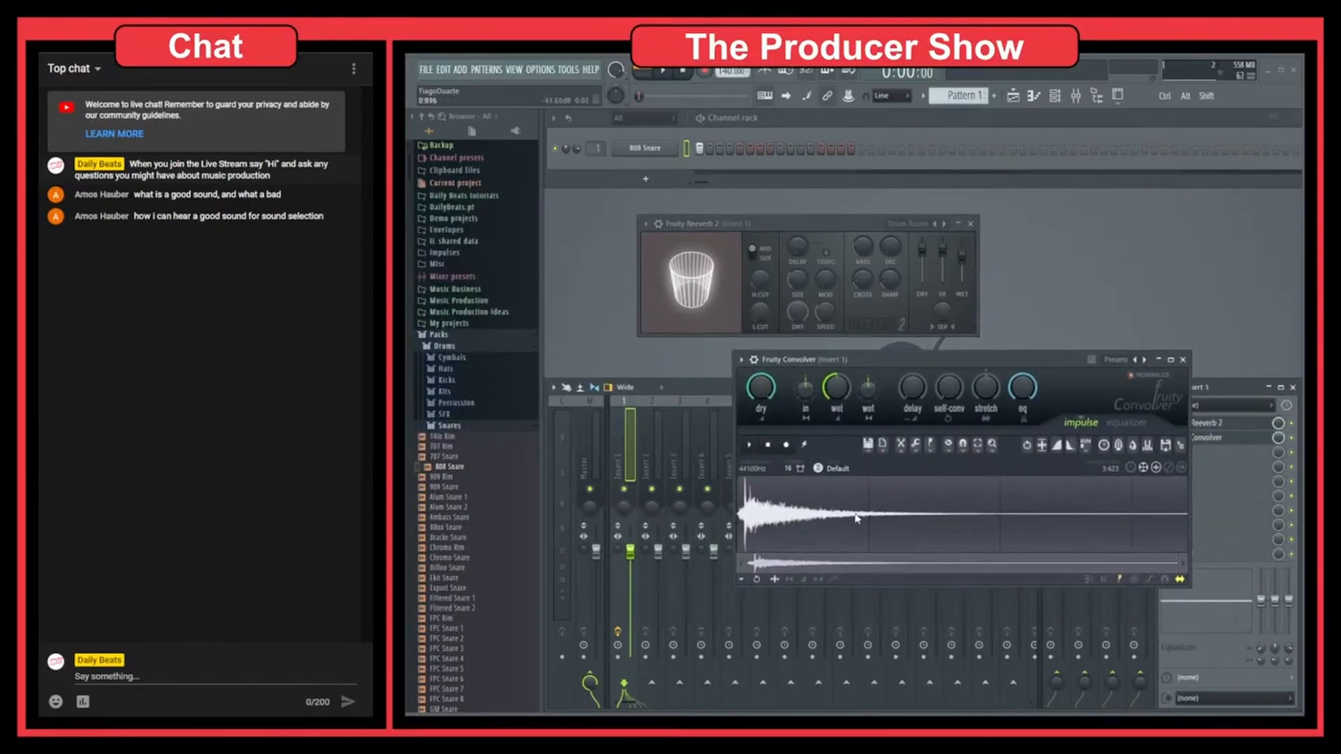
# Step: Hide the browser and the channel rack, and arrange the two reverb windows so they do not overlap
pyautogui.moveTo(864, 229); pyautogui.dragTo(834, 200)
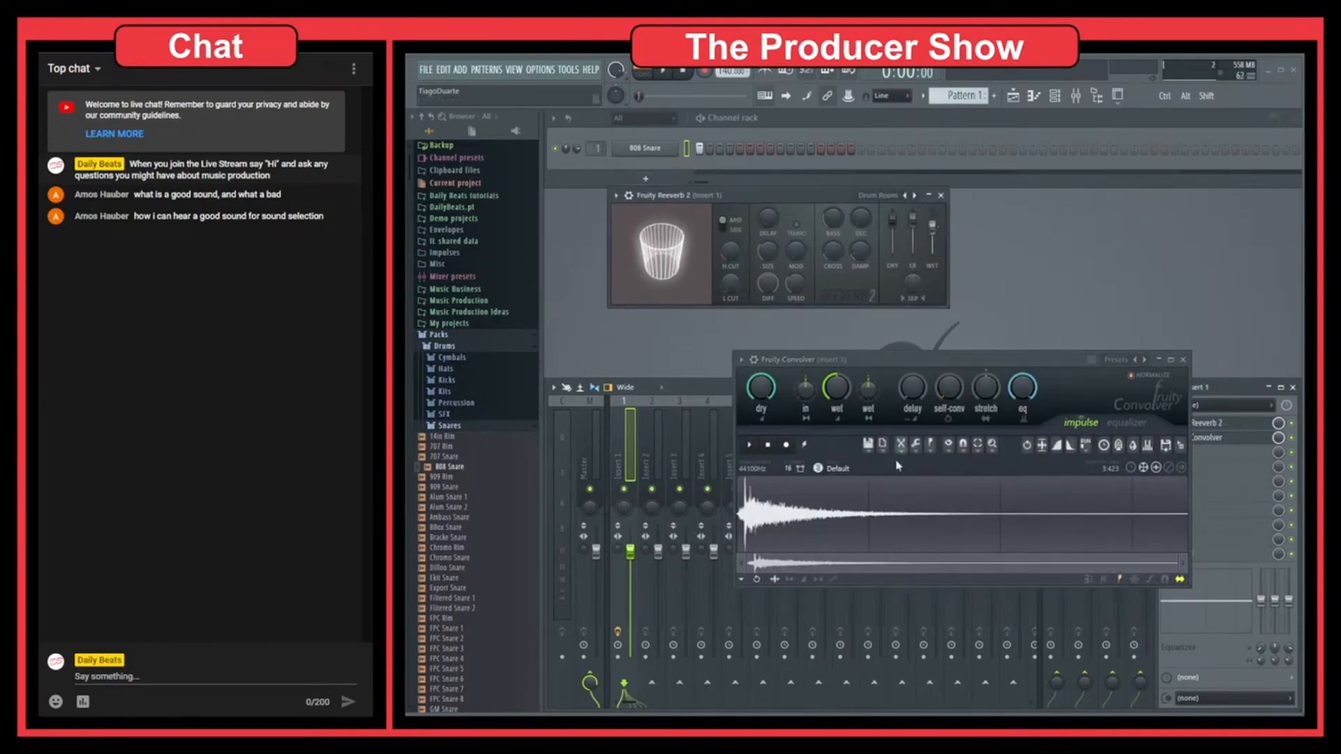
pyautogui.moveTo(932, 363); pyautogui.dragTo(930, 339)
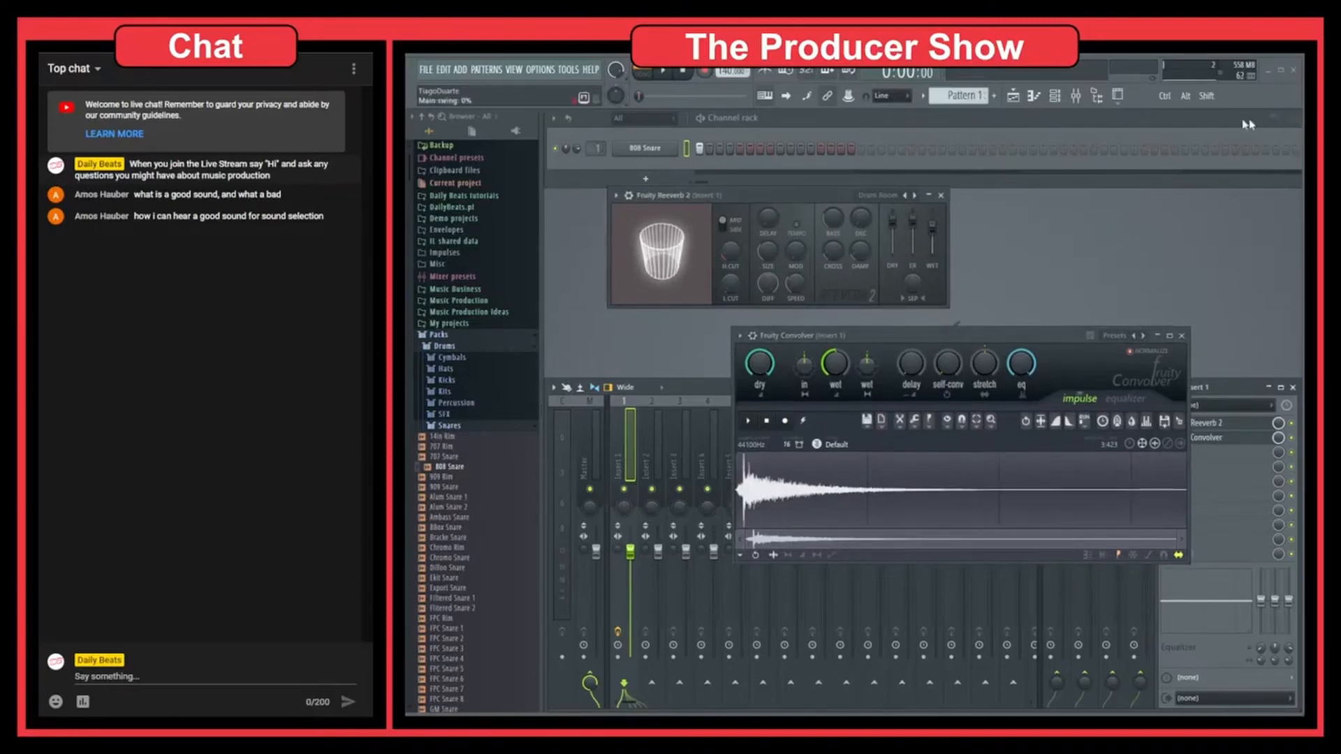
pyautogui.click(1097, 97)
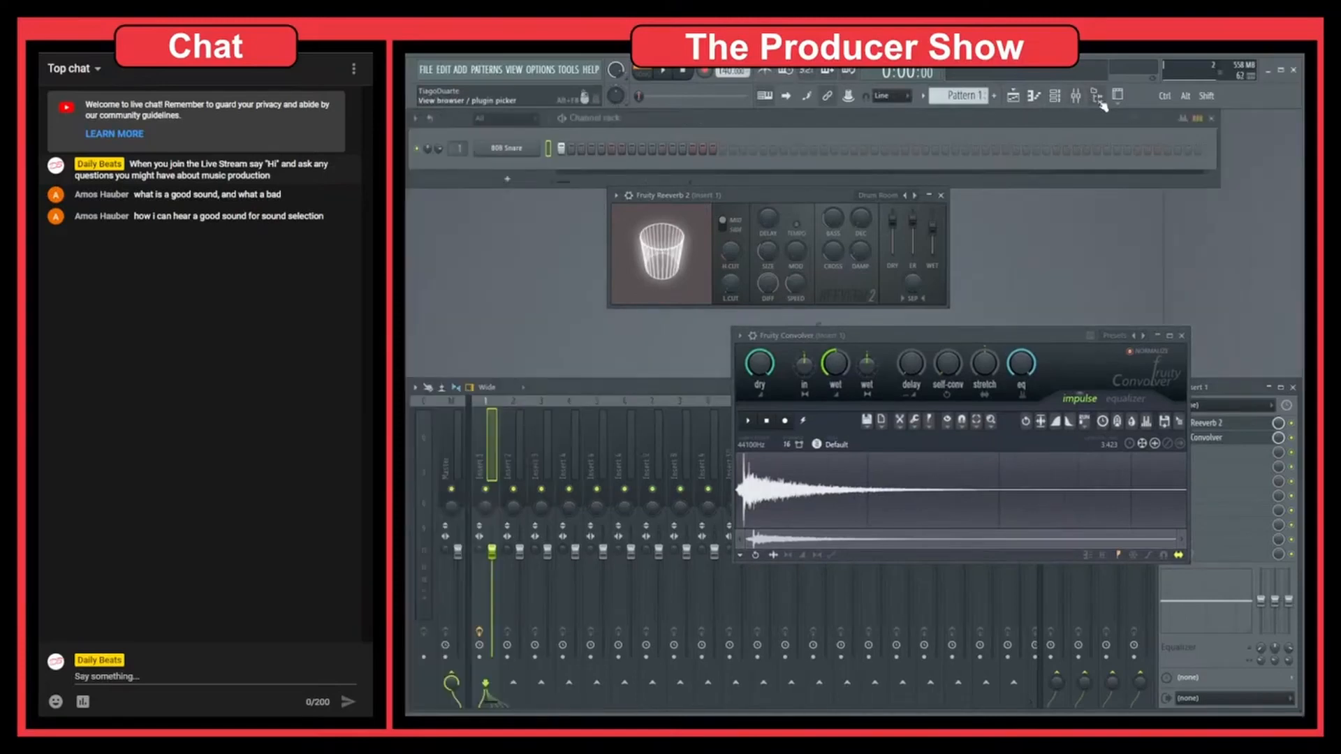
pyautogui.click(1210, 118)
pyautogui.moveTo(765, 195); pyautogui.dragTo(663, 159)
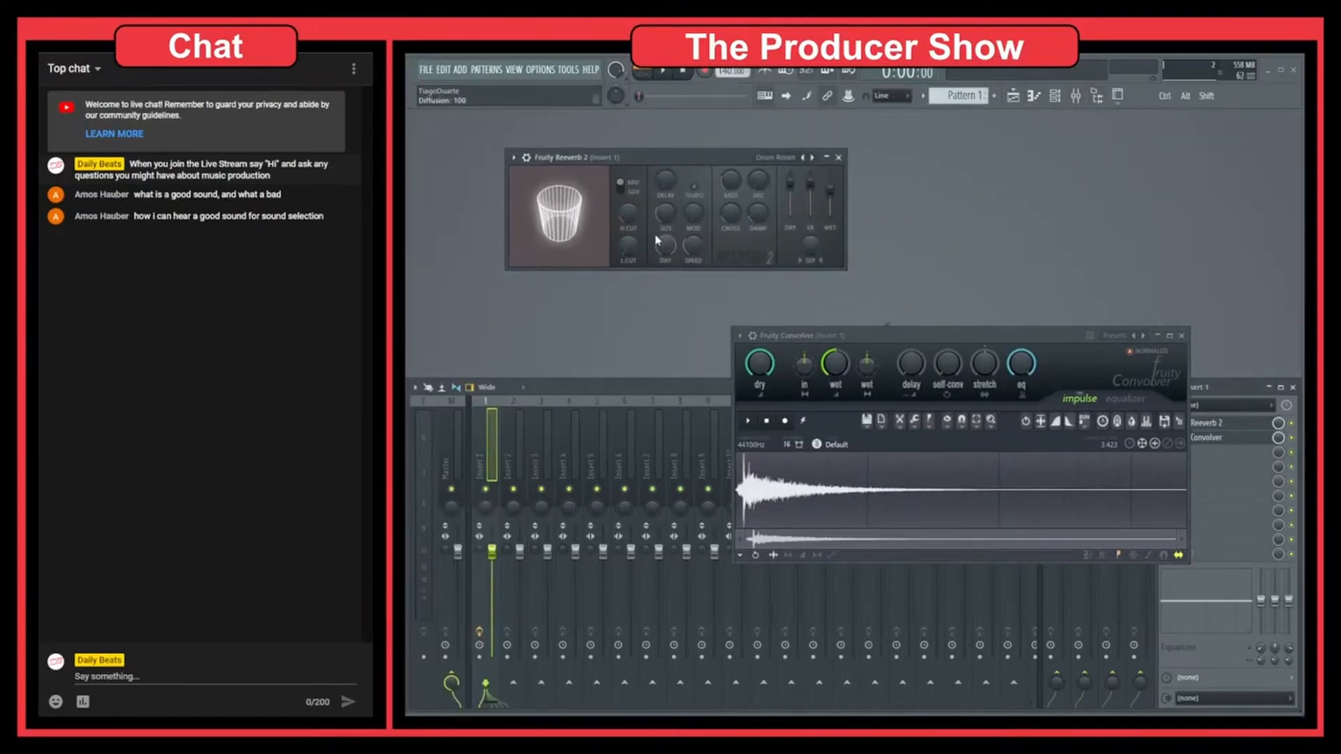
# Step: Load the Cathedral preset in Fruity Reeverb 2 and move its window further aside
pyautogui.rightClick(811, 157)
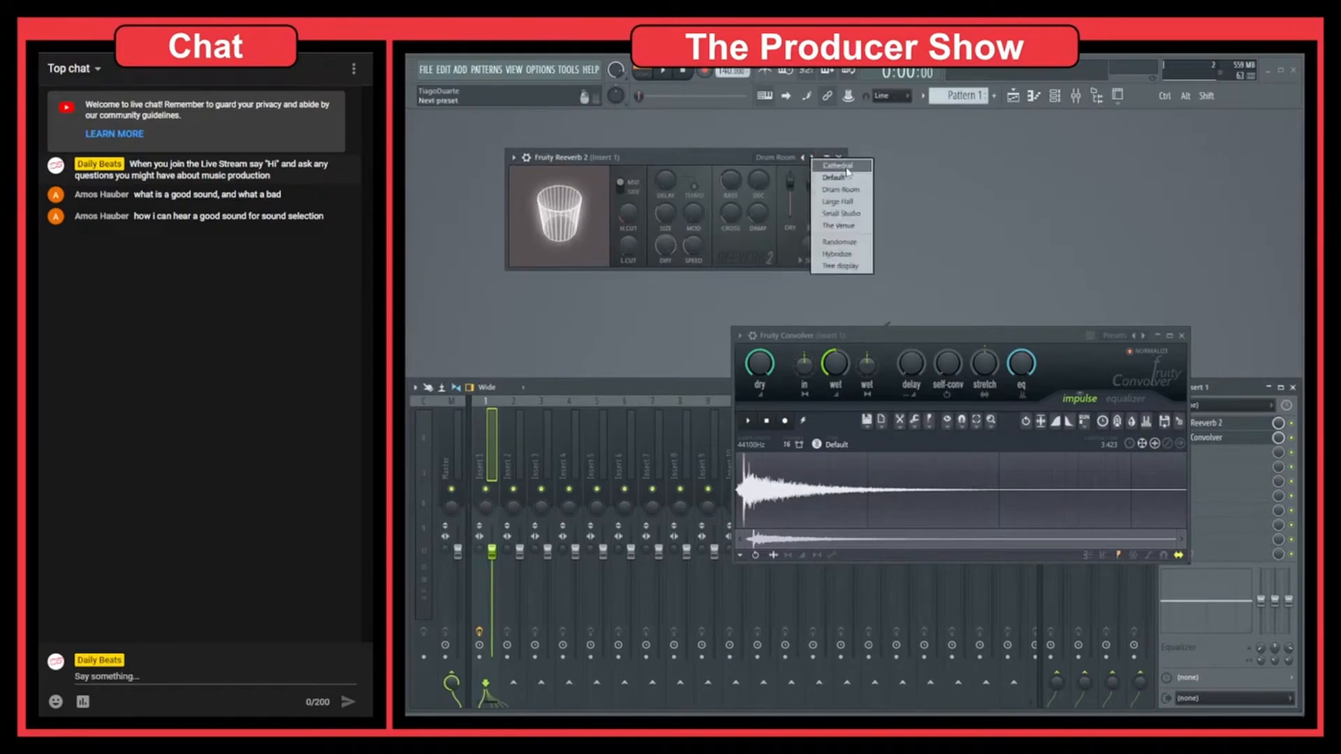
pyautogui.click(843, 167)
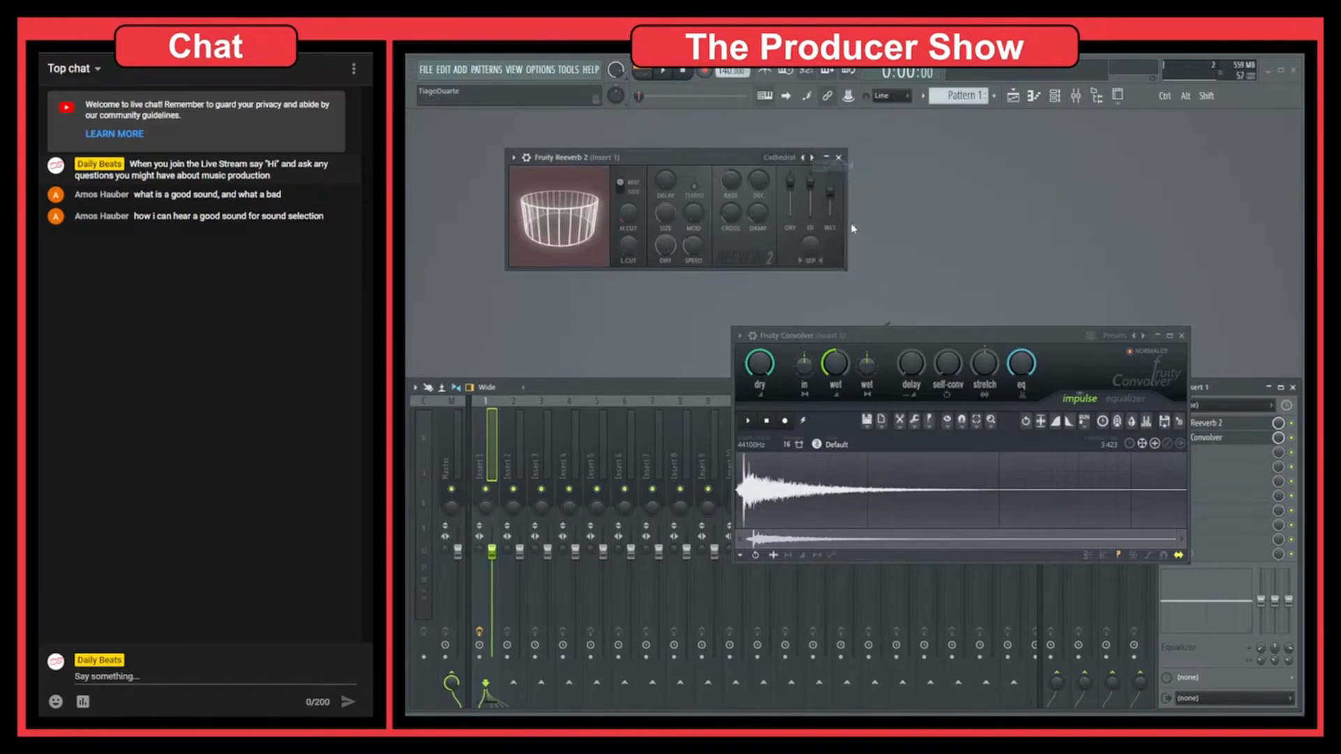
pyautogui.moveTo(735, 159); pyautogui.dragTo(674, 147)
# Step: Load the Church (Distant) preset in Fruity Convolver and place its window beside Fruity Reeverb 2
pyautogui.moveTo(928, 338); pyautogui.dragTo(877, 271)
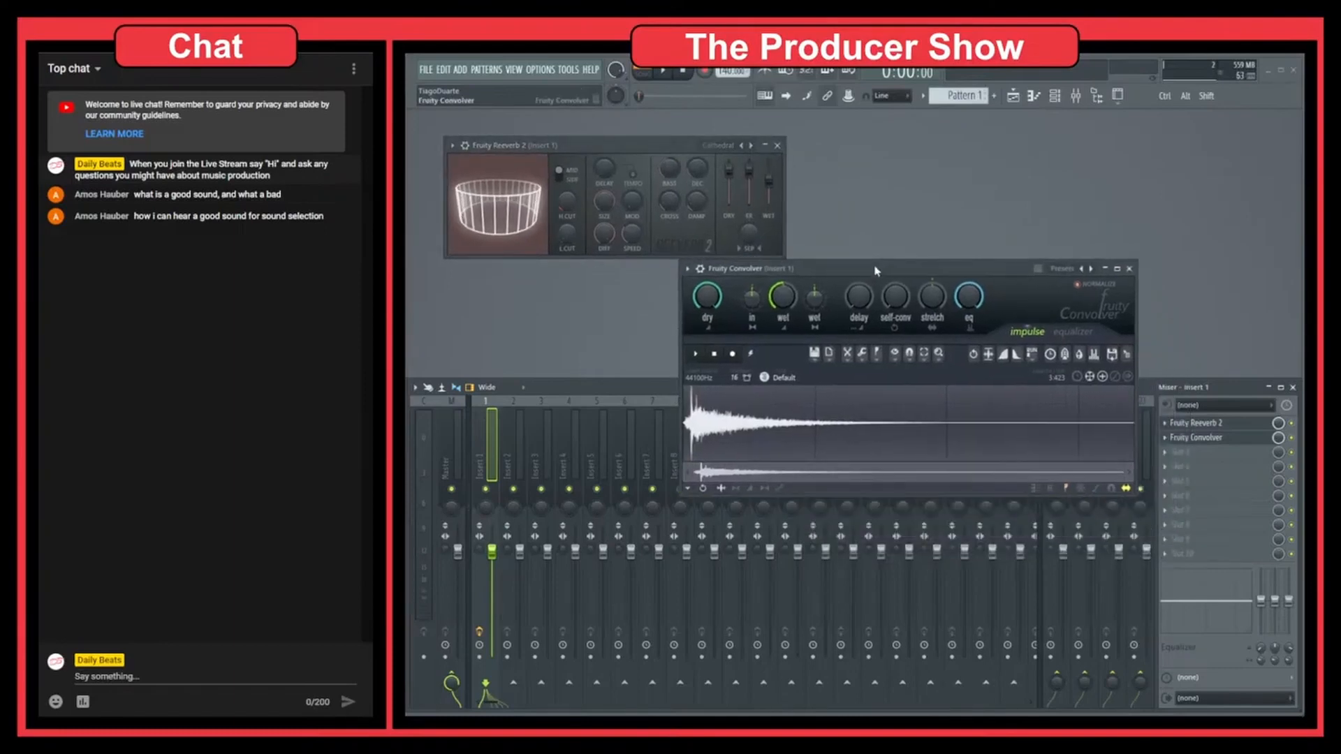
pyautogui.rightClick(1091, 268)
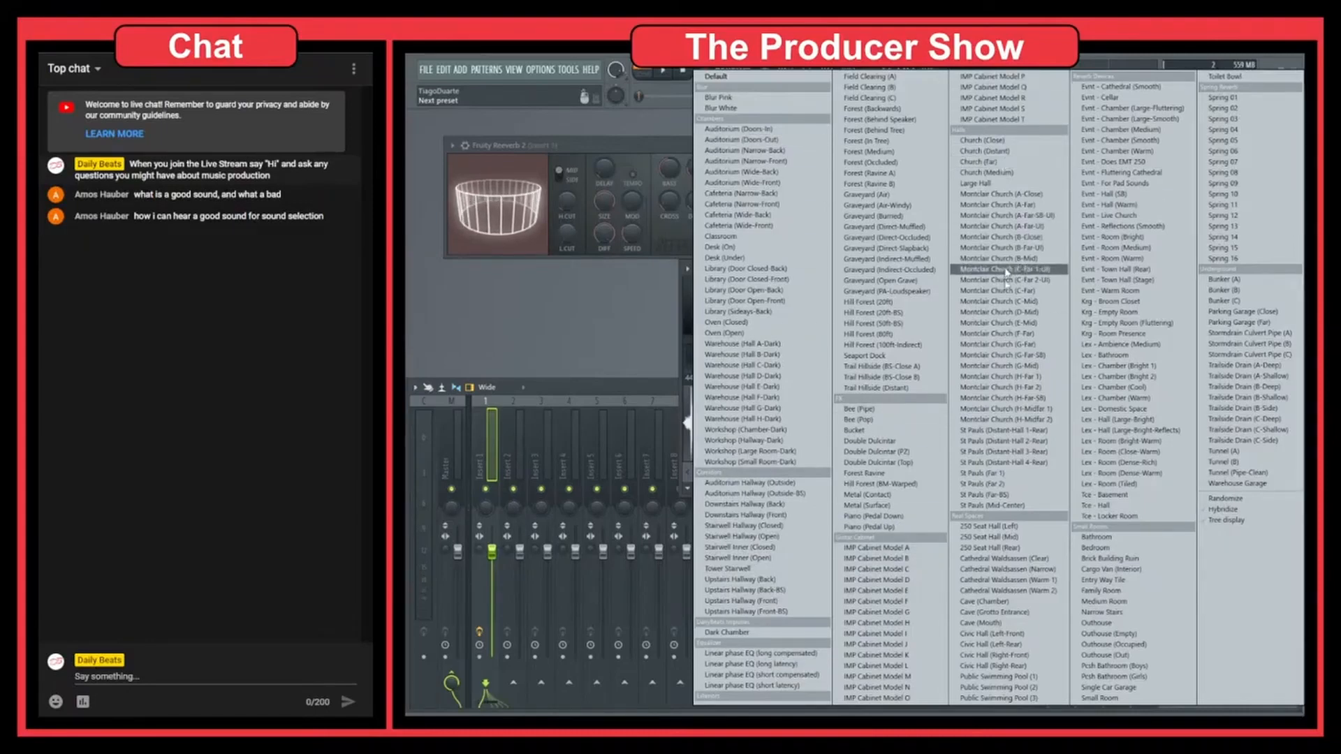
pyautogui.click(985, 151)
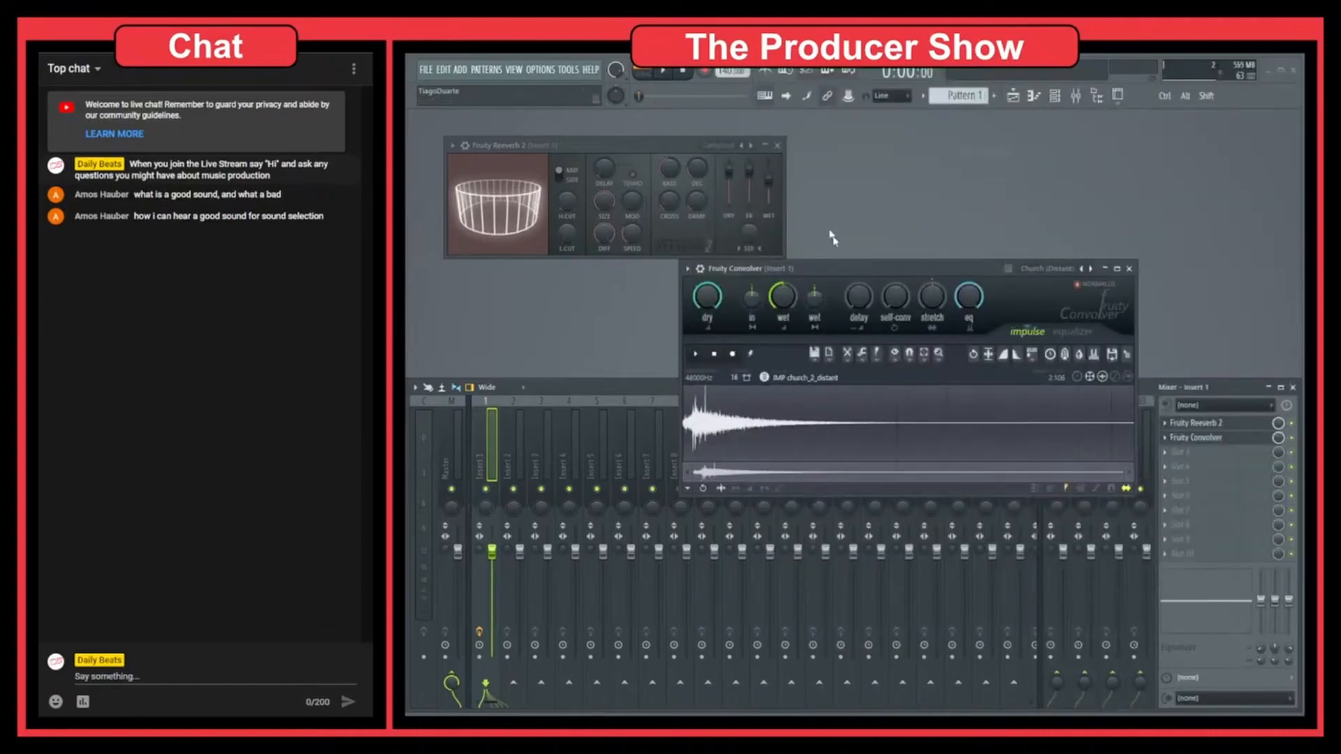
pyautogui.moveTo(897, 275); pyautogui.dragTo(898, 214)
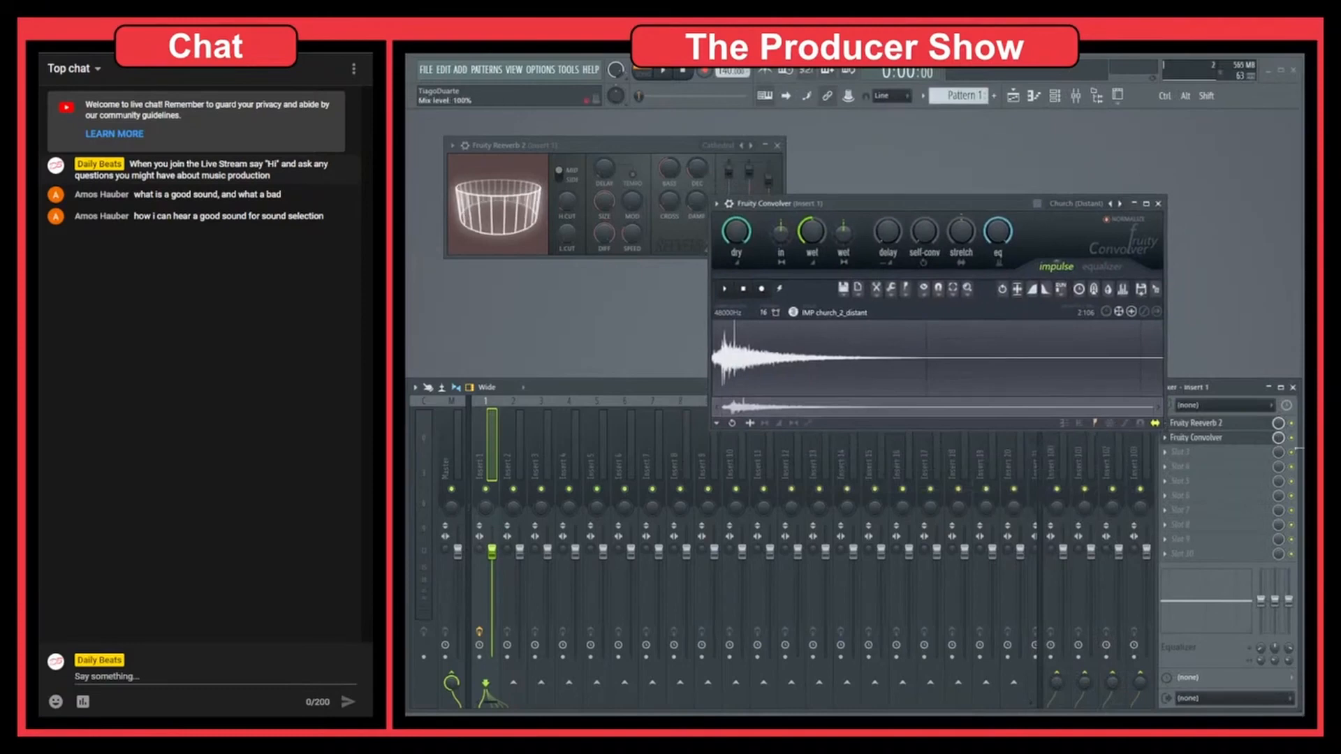
pyautogui.moveTo(1006, 204); pyautogui.dragTo(1095, 141)
# Step: Compare the snare with only Fruity Reeverb 2 enabled against the snare with only Fruity Convolver enabled
pyautogui.press('space')
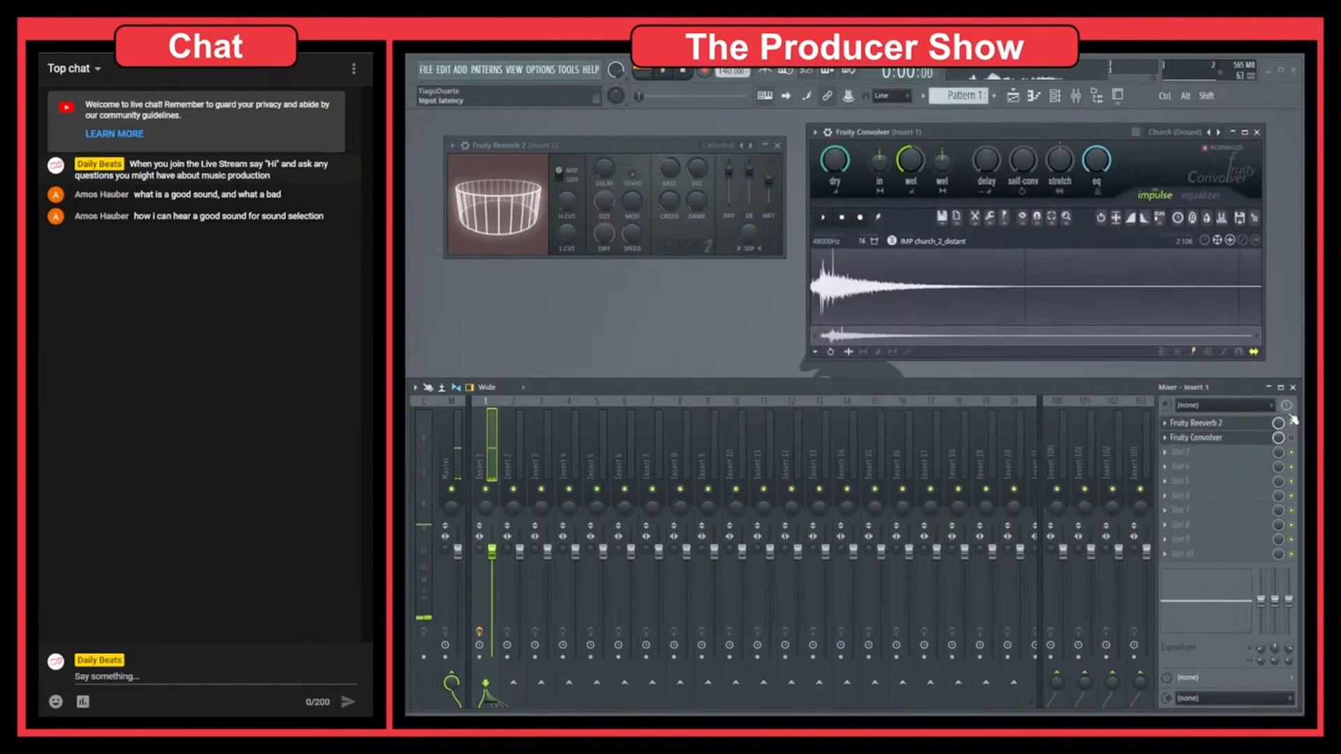
pyautogui.press('space')
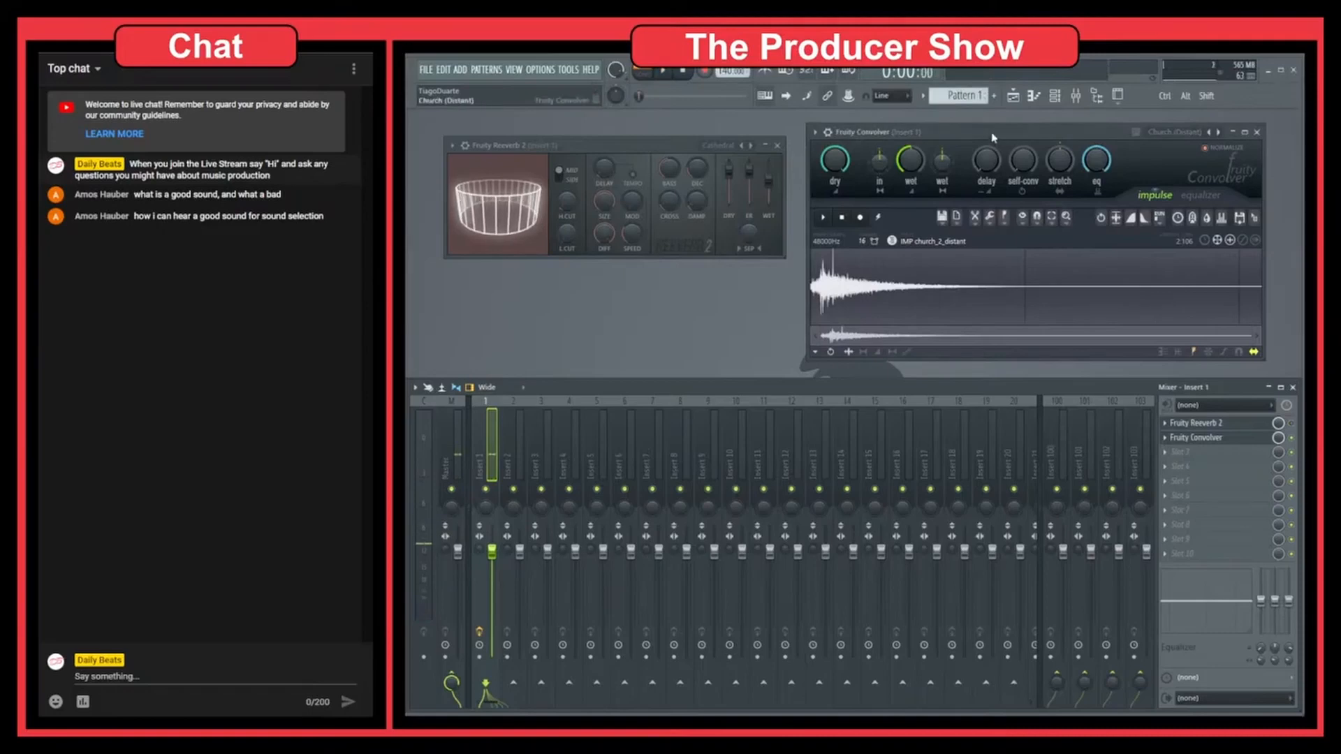
pyautogui.press('space')
pyautogui.press('space')
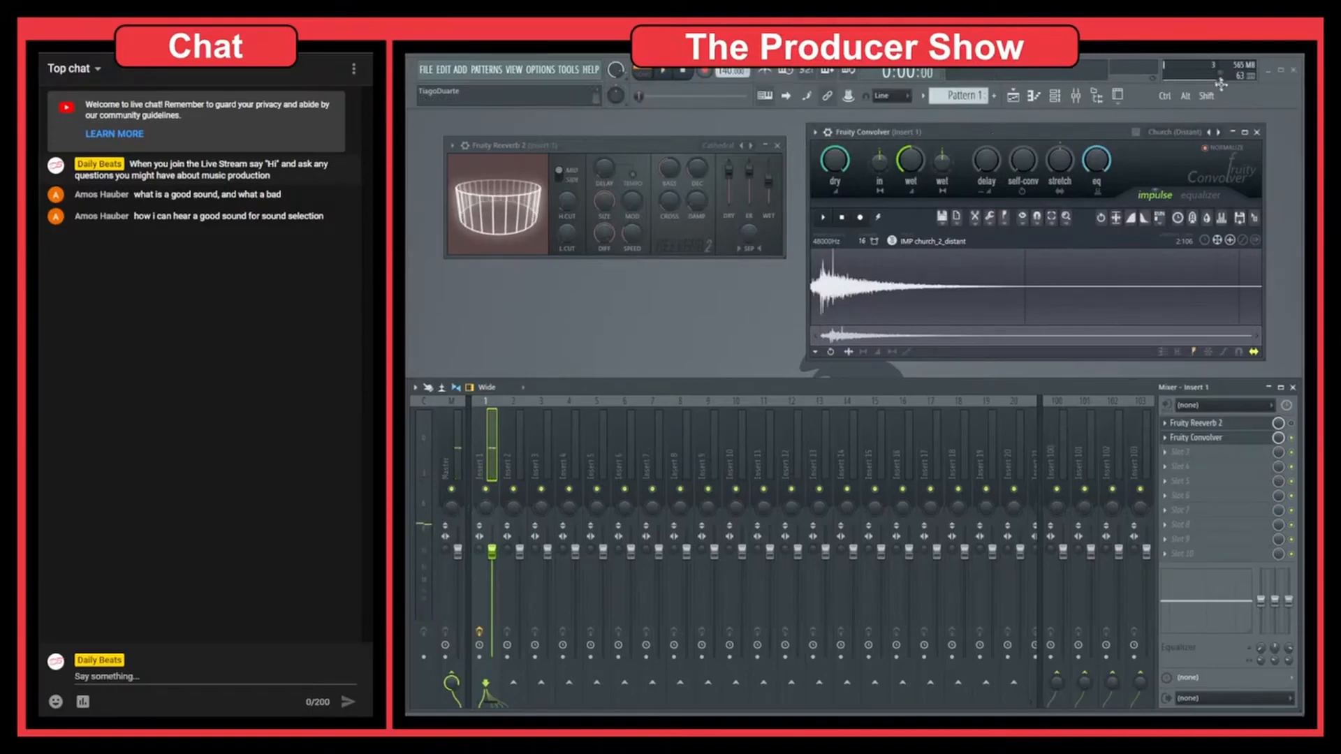
# Step: Advance Fruity Convolver through its presets from Church (Far) to Large Hall while auditioning the snare
pyautogui.click(1219, 132)
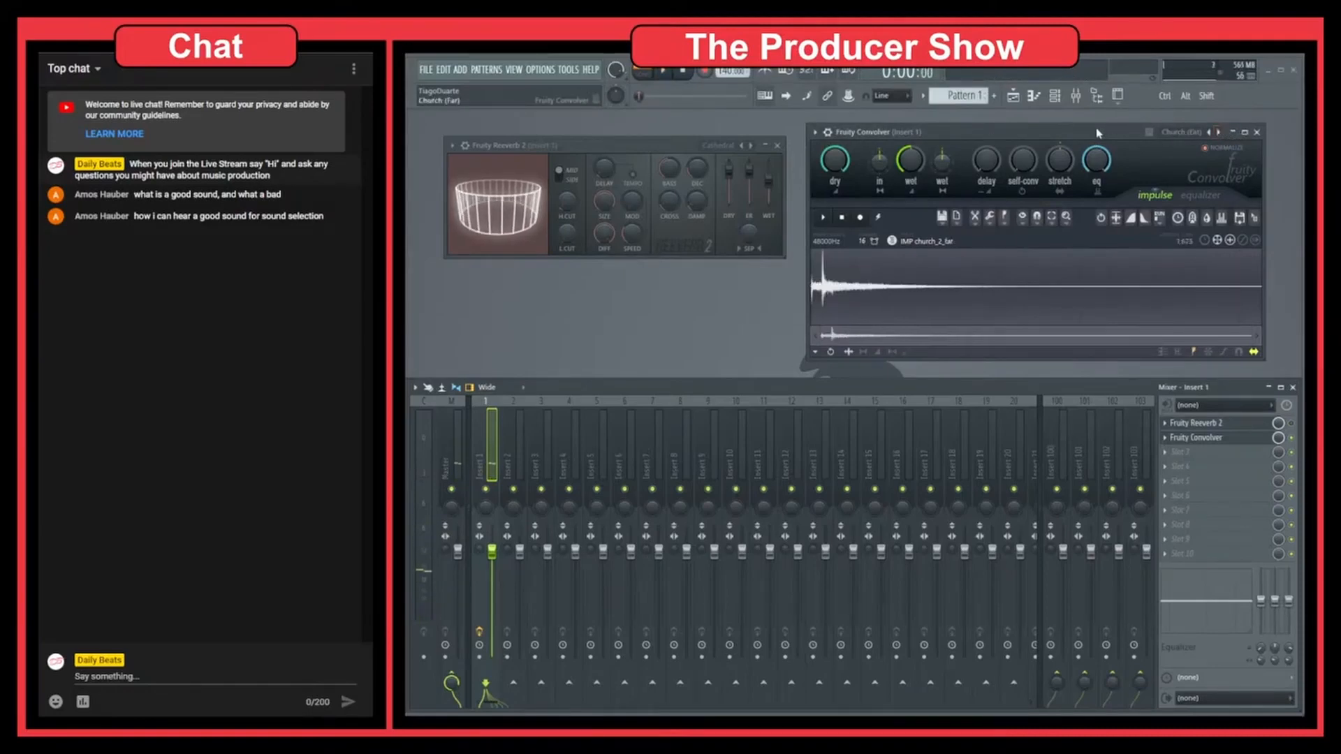
pyautogui.press('space')
pyautogui.click(1218, 132)
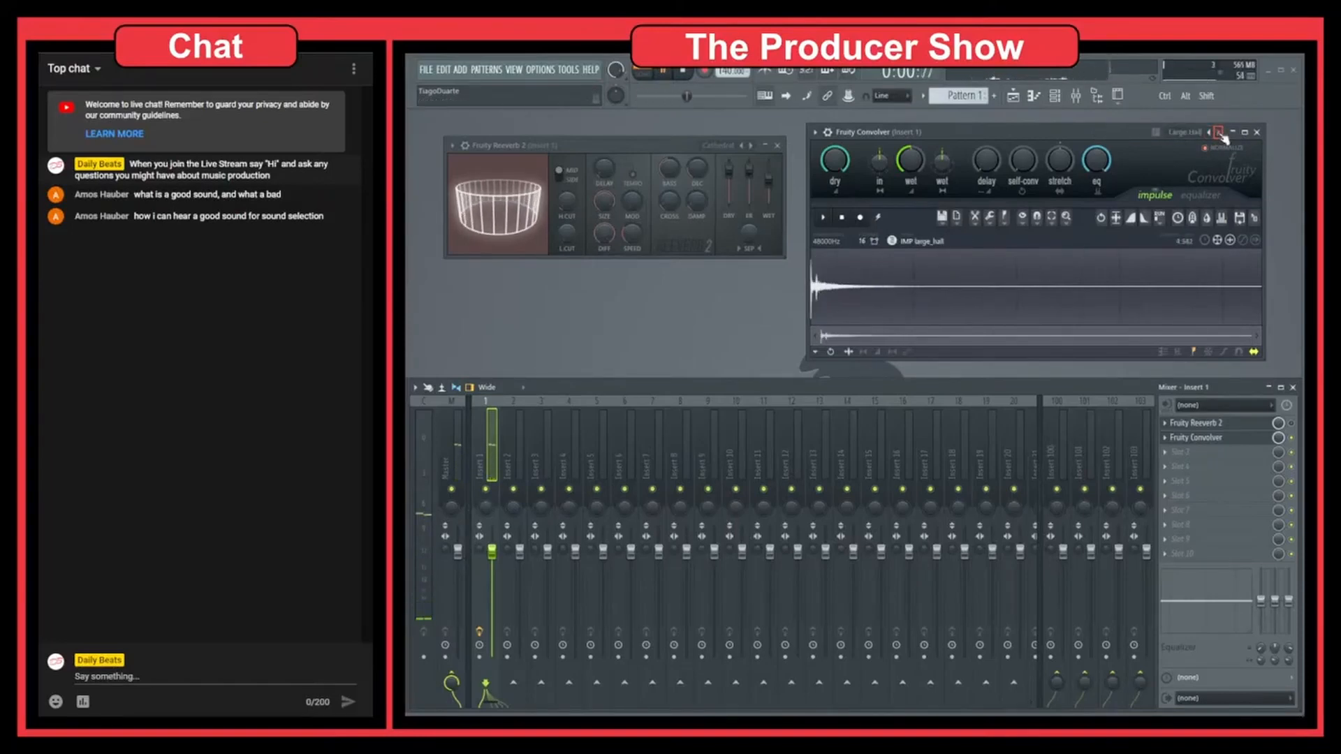
# Step: Stop the snare and alternate Insert 1 between Fruity Reeverb 2 and Fruity Convolver, ending with only Fruity Convolver enabled
pyautogui.press('space')
pyautogui.click(1291, 437)
pyautogui.click(1291, 423)
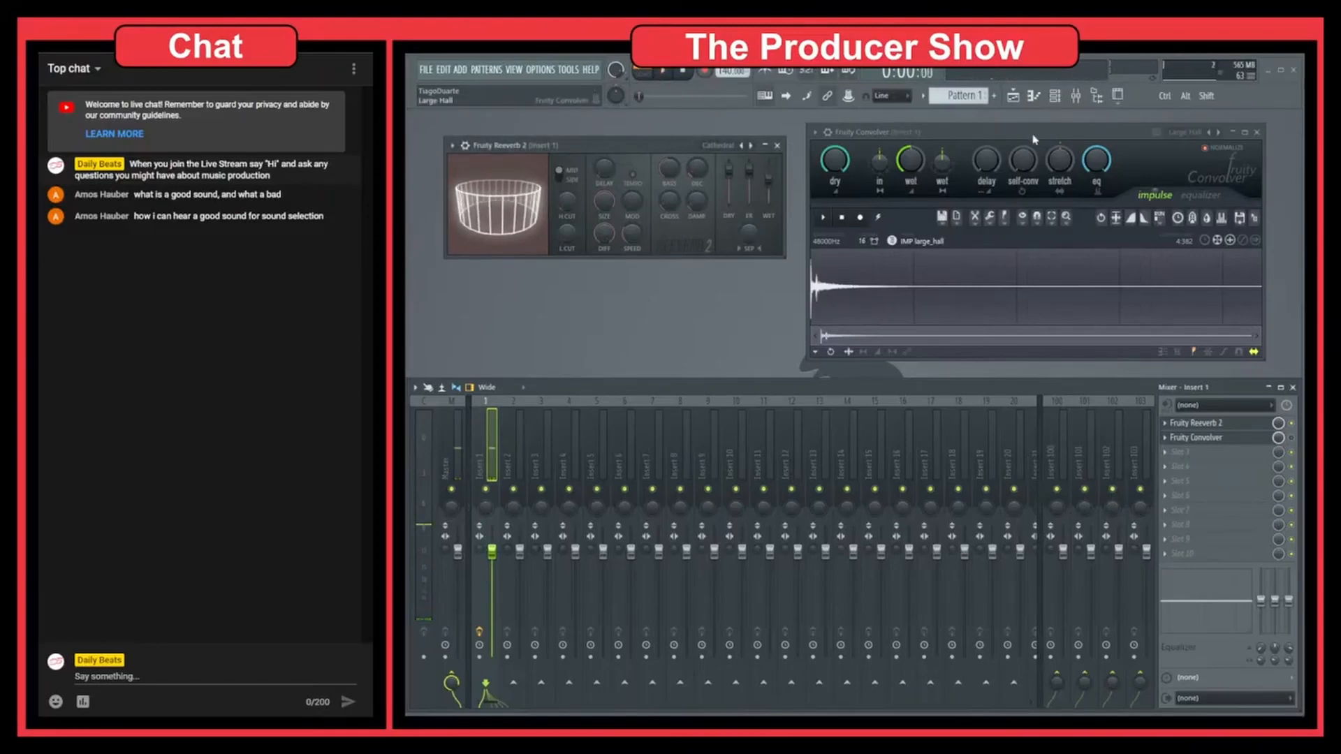
pyautogui.rightClick(1292, 438)
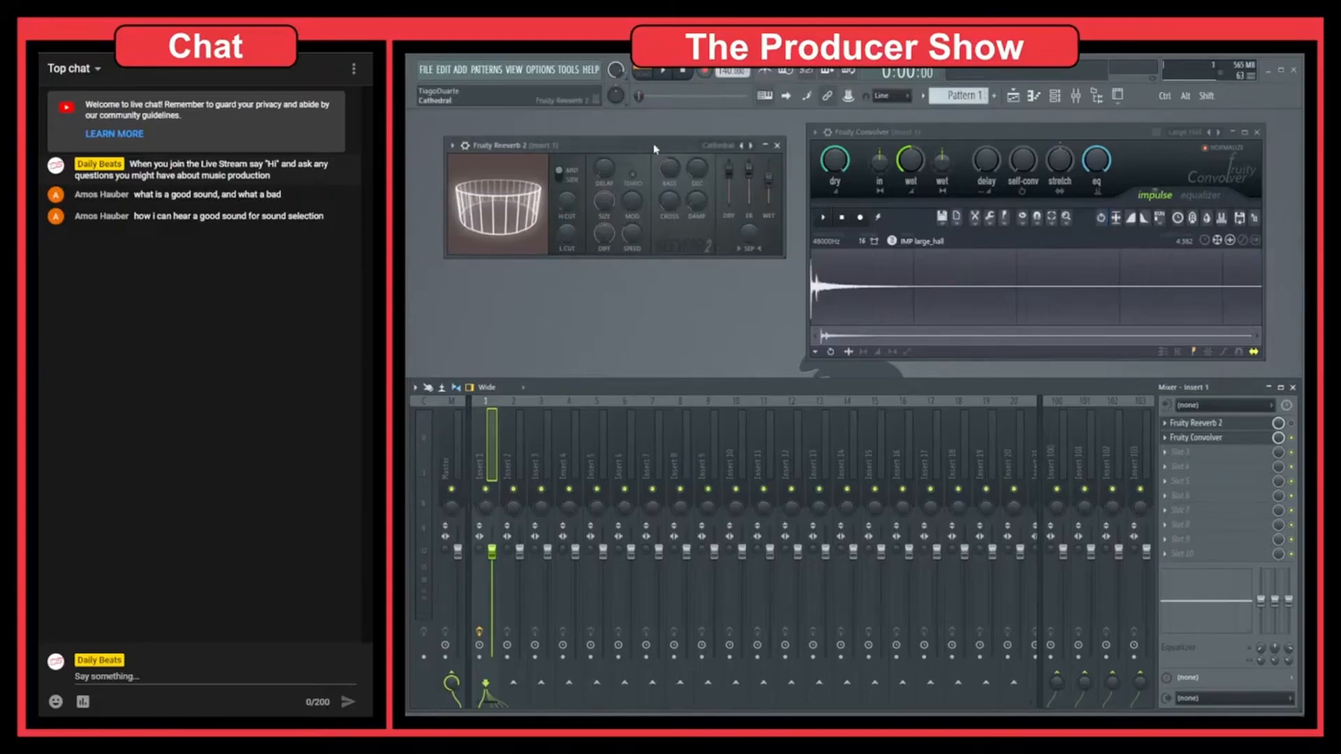
# Step: Rearrange the two reverb windows, show the Channel rack and open the 808 Snare channel's sampler beside Fruity Convolver
pyautogui.moveTo(601, 144); pyautogui.dragTo(586, 143)
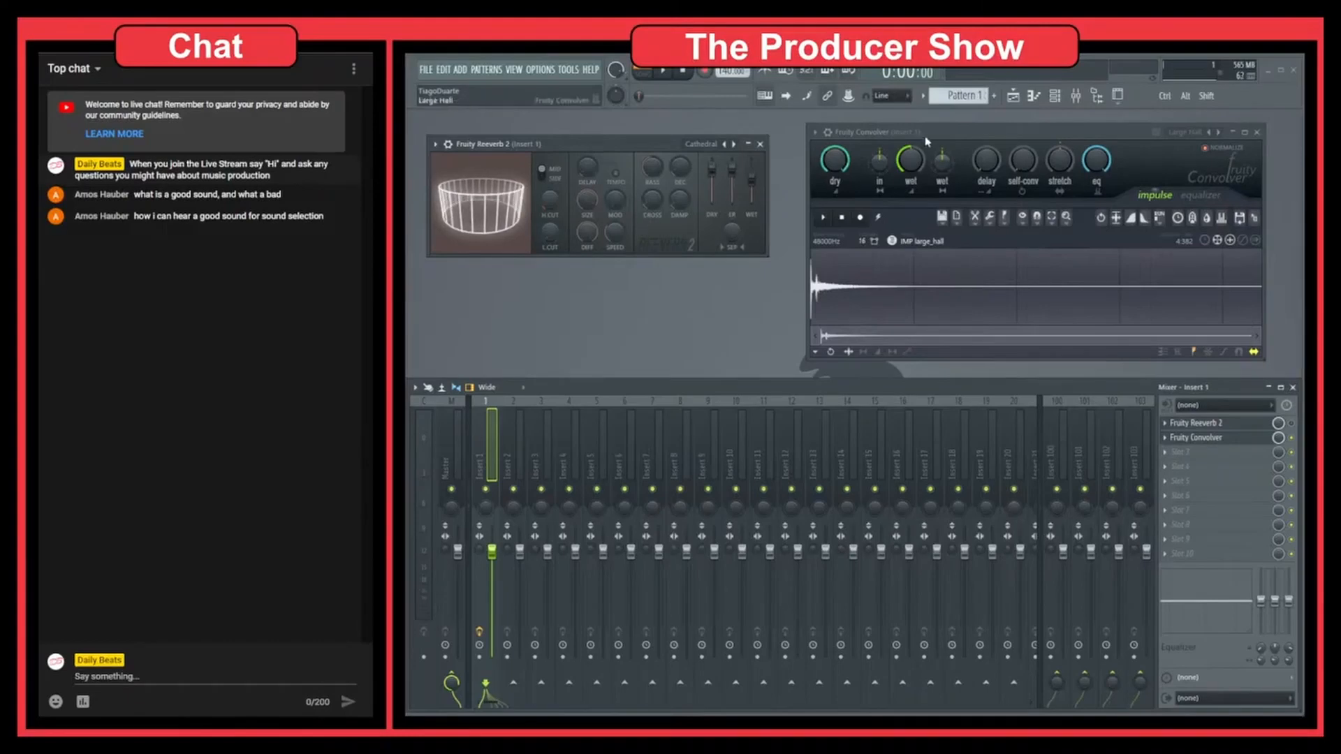
pyautogui.moveTo(927, 137); pyautogui.dragTo(913, 140)
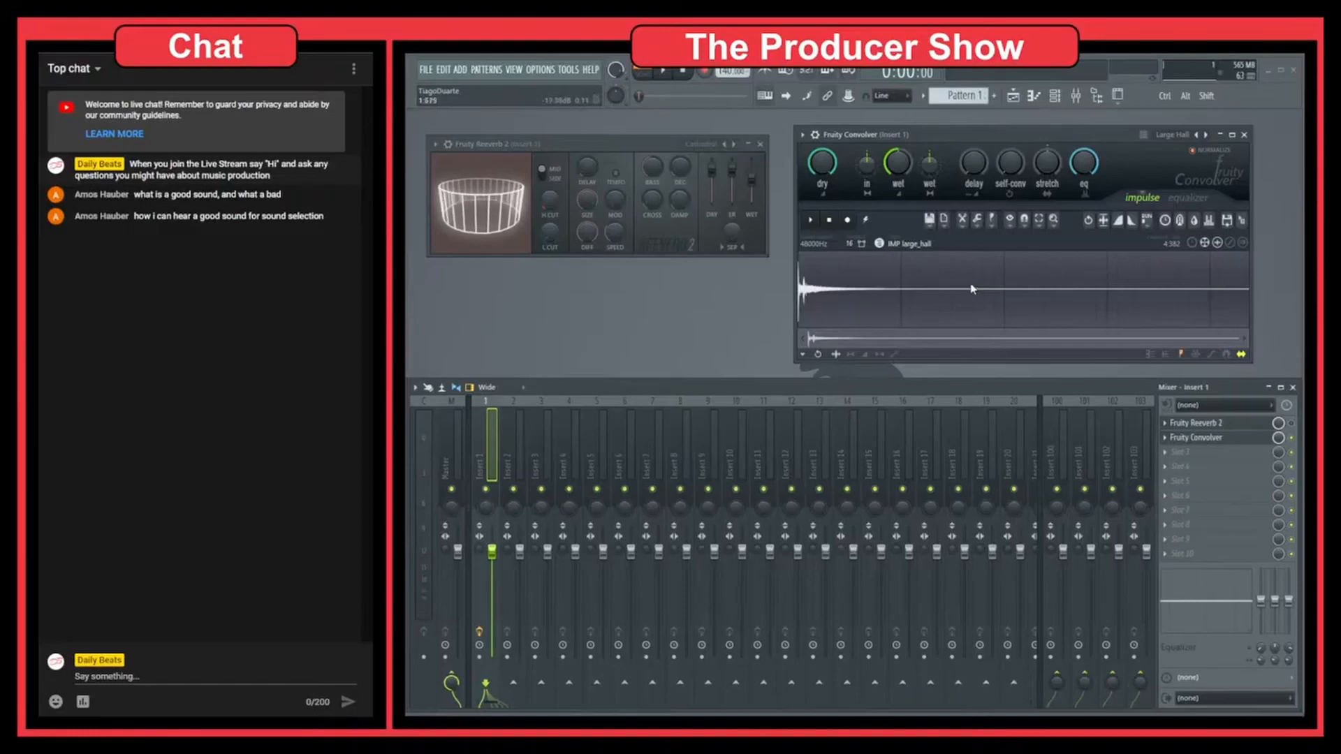
pyautogui.click(1054, 96)
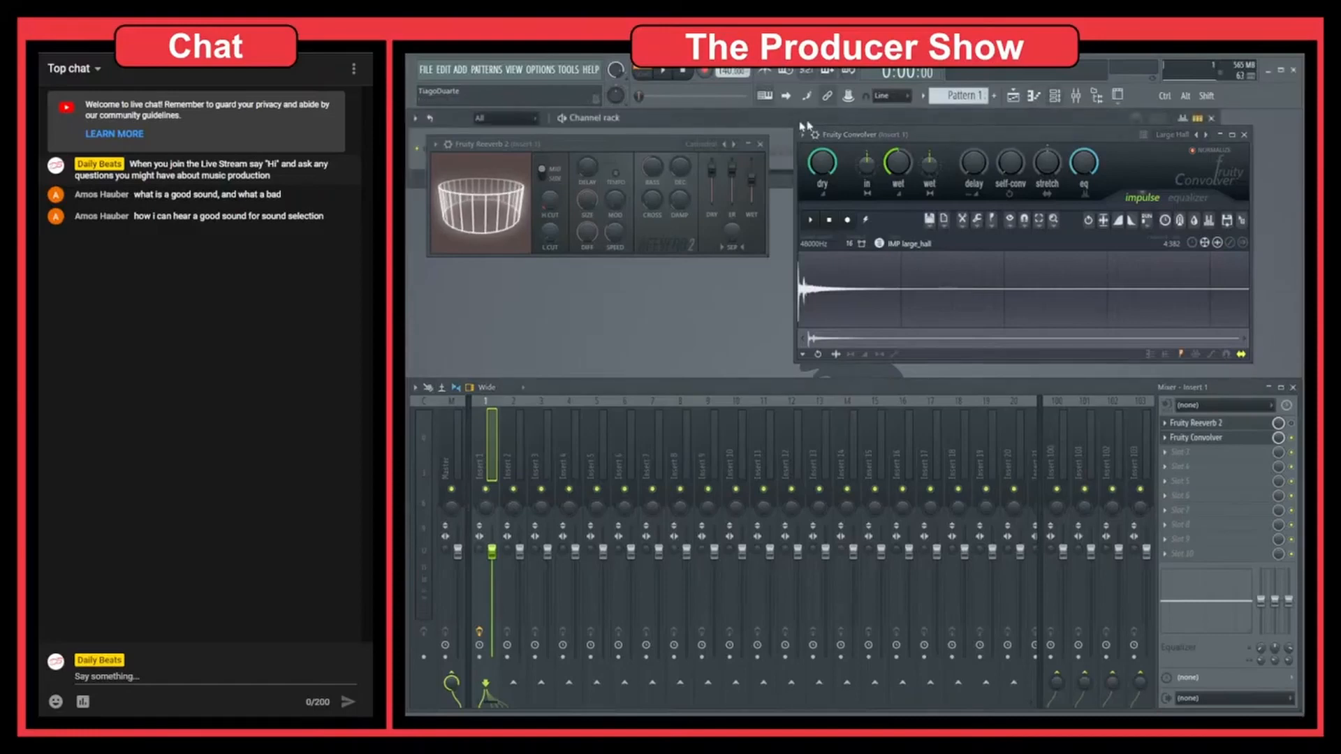
pyautogui.moveTo(664, 146); pyautogui.dragTo(666, 213)
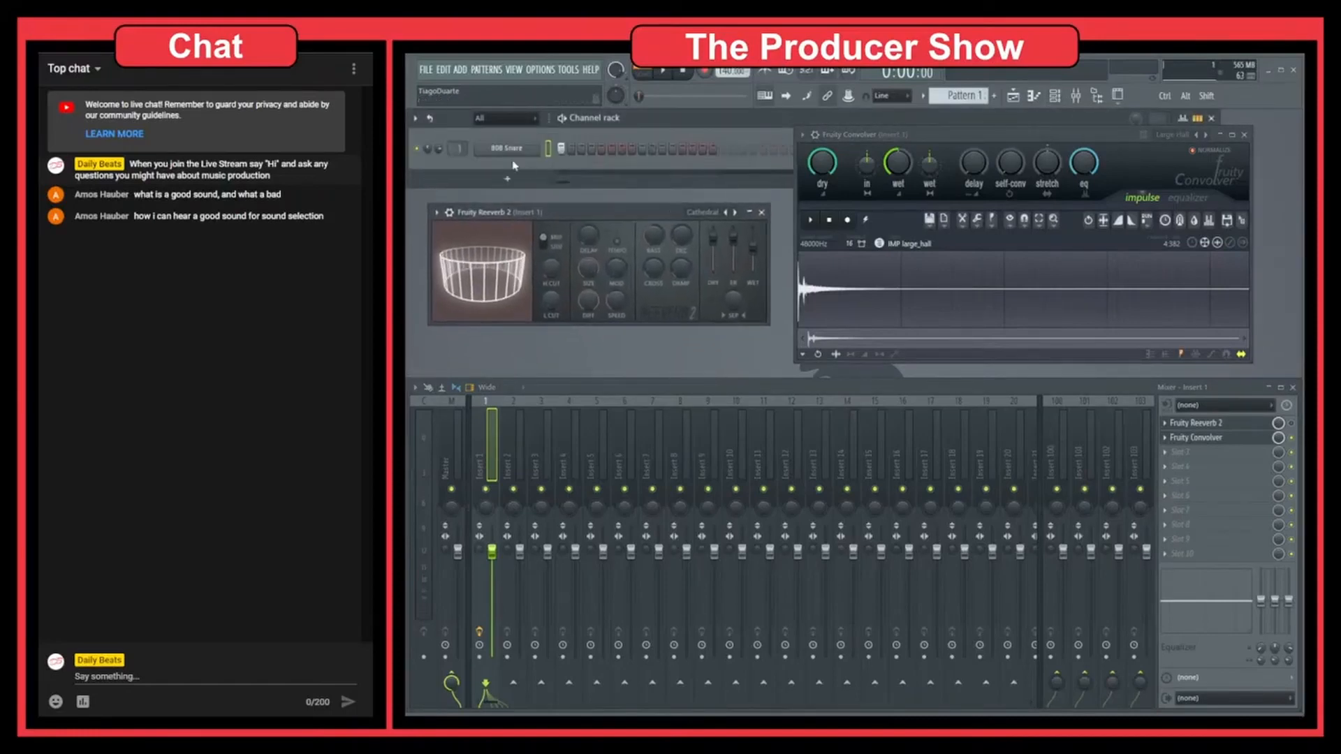
pyautogui.click(508, 149)
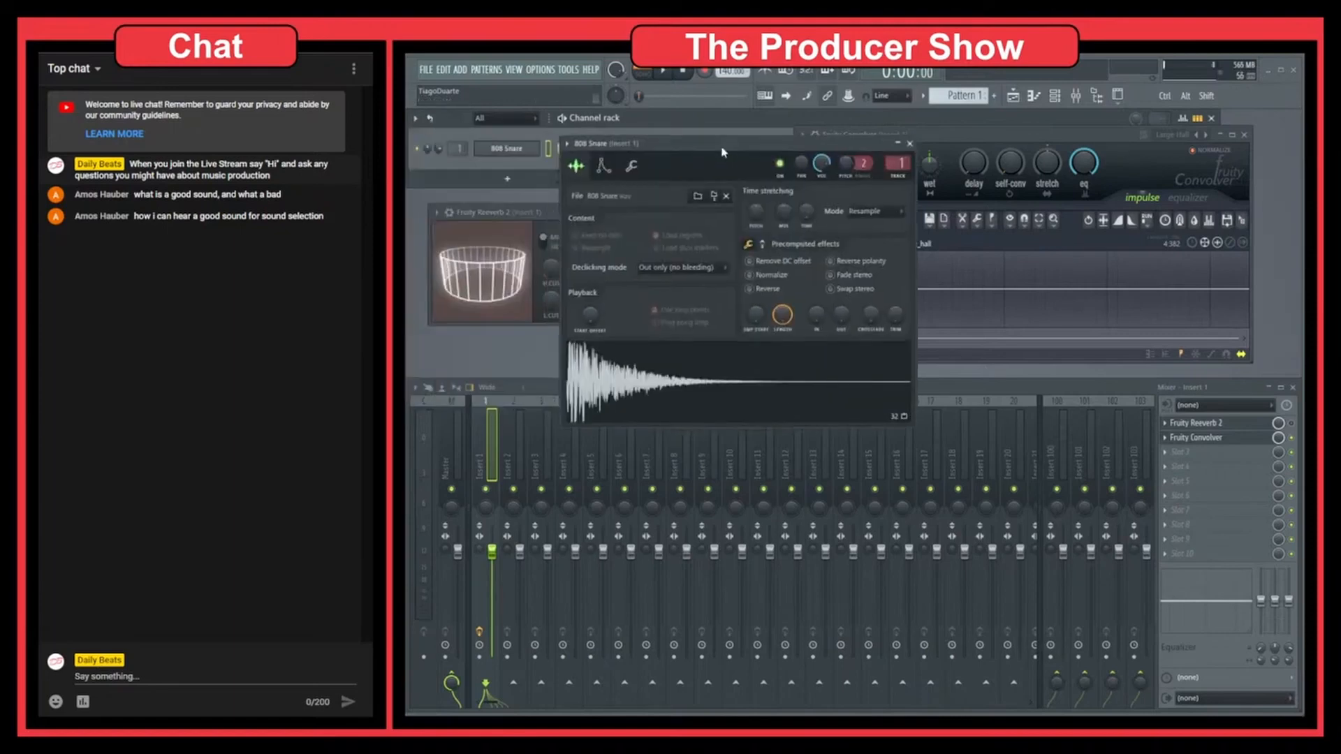
pyautogui.moveTo(722, 146); pyautogui.dragTo(667, 142)
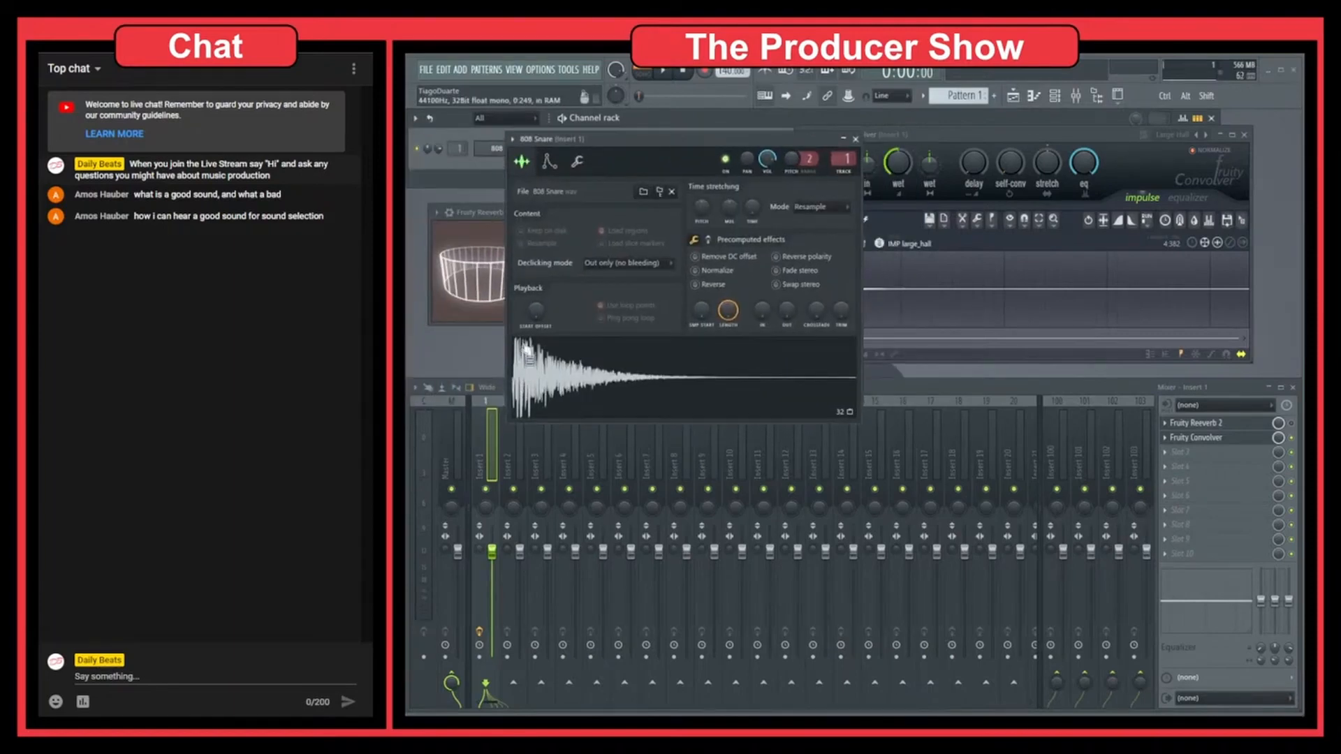
# Step: Examine the start of the large_hall impulse alongside the 808 Snare waveform, close the sampler and restore the full impulse view
pyautogui.click(861, 256)
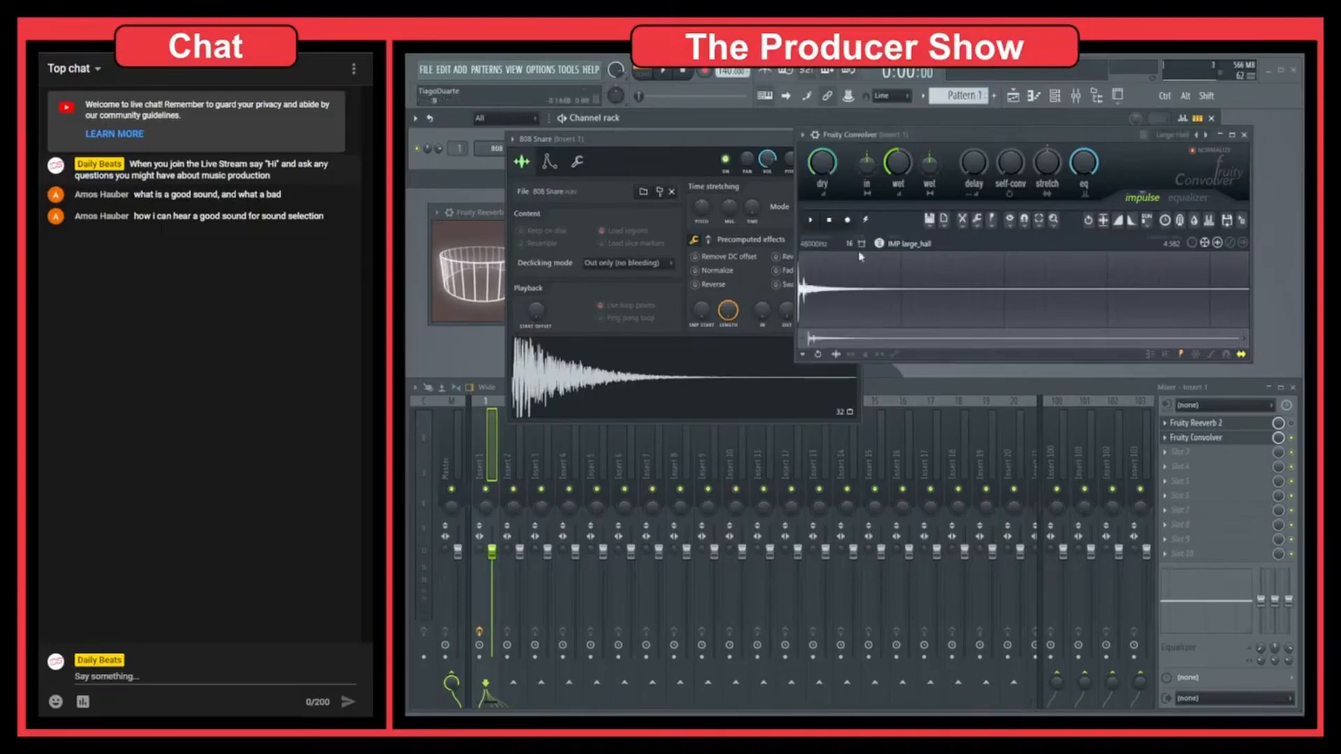
pyautogui.scroll(9, 806, 293)
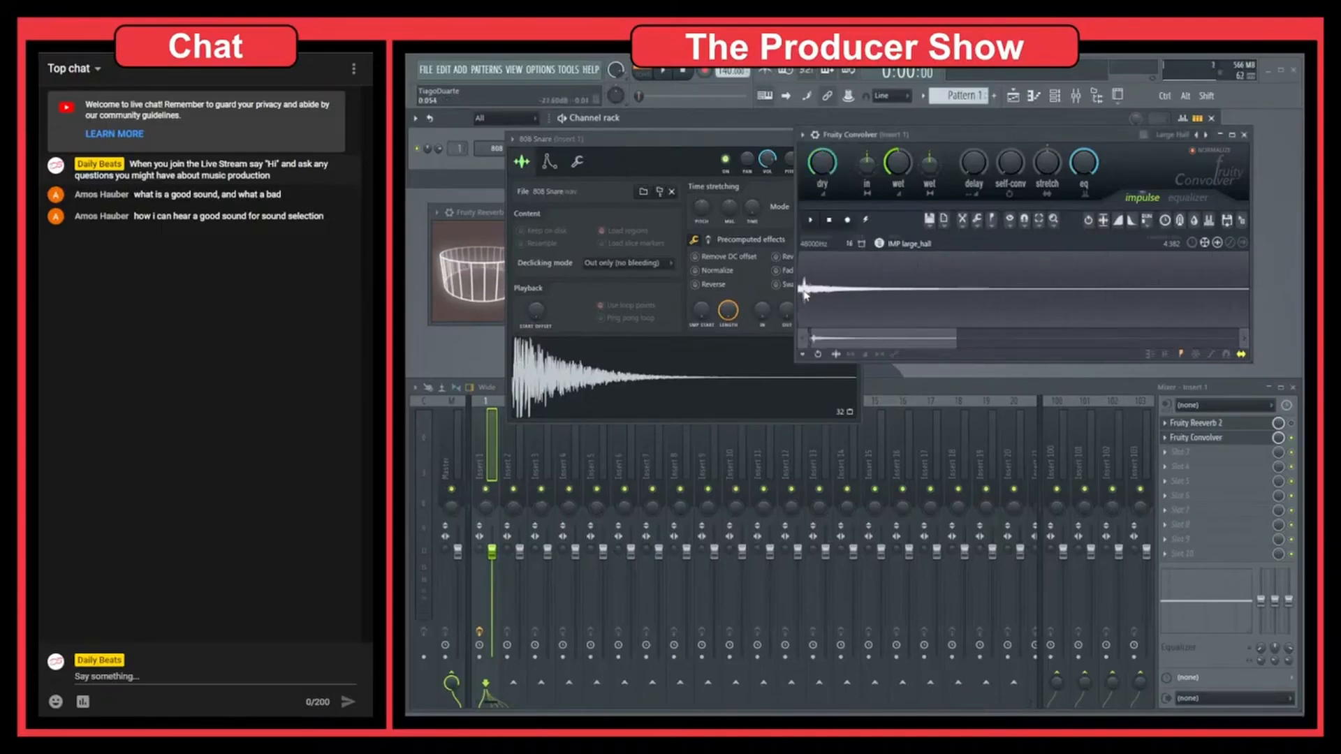
pyautogui.moveTo(826, 339); pyautogui.dragTo(956, 339)
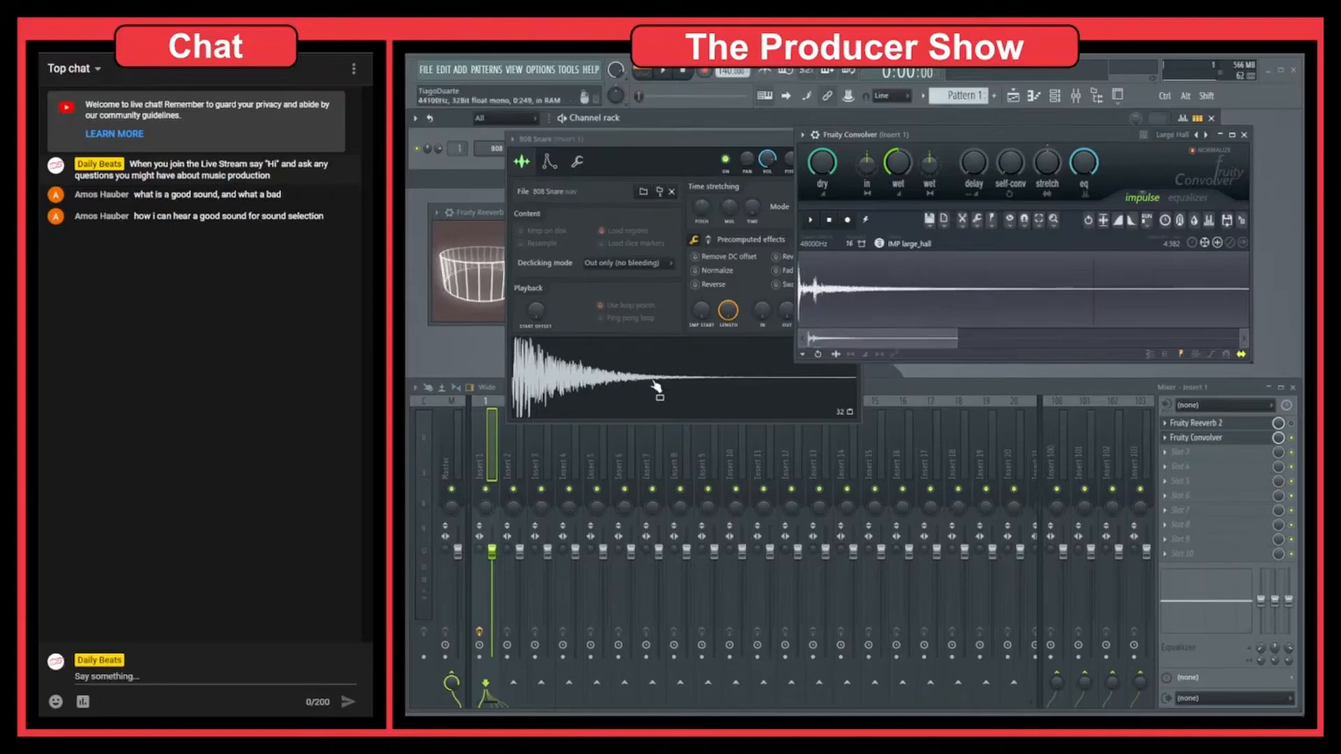
pyautogui.click(489, 214)
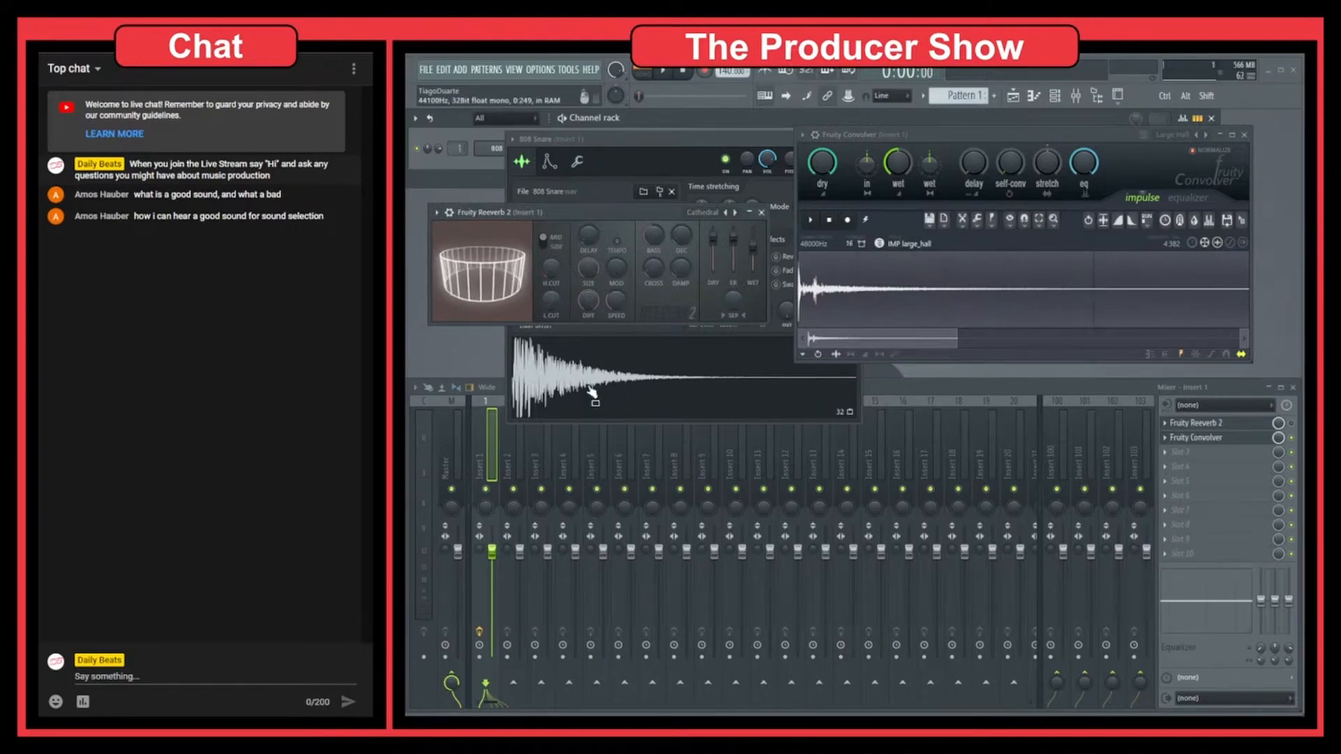
pyautogui.click(766, 141)
pyautogui.click(852, 139)
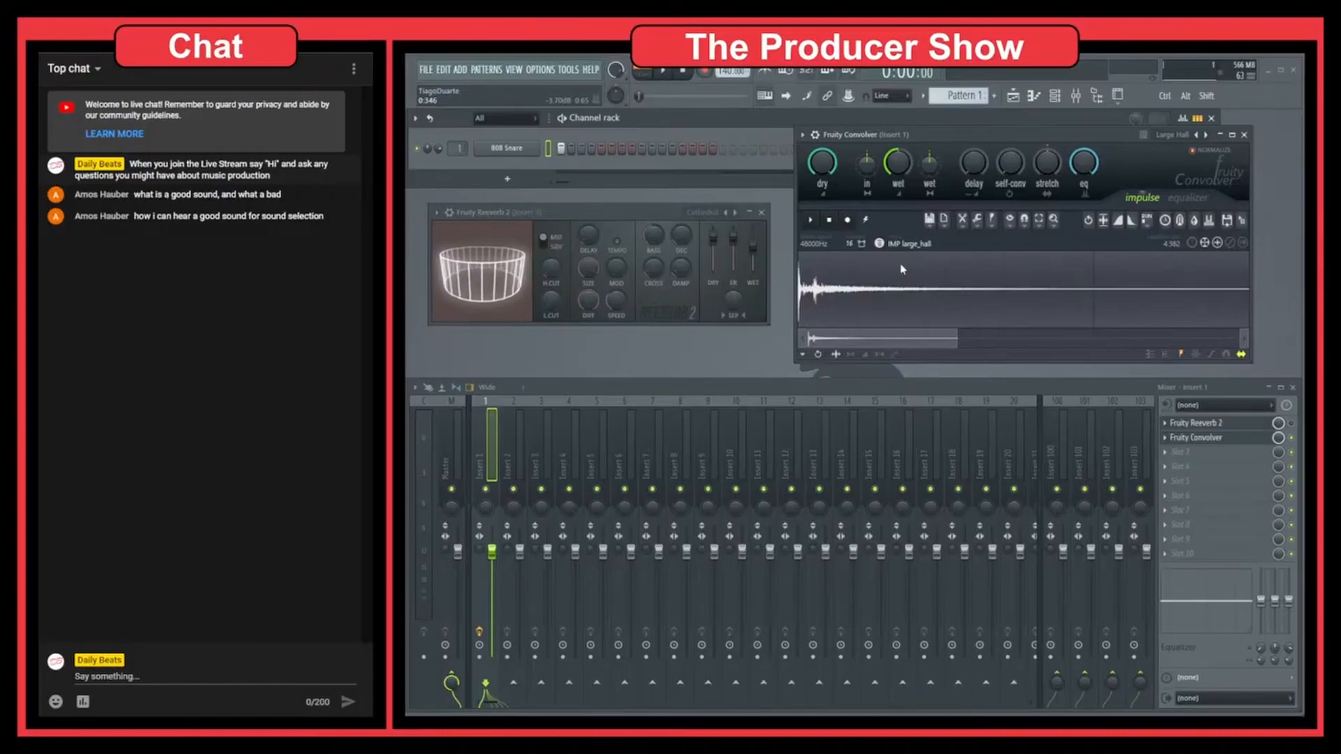
pyautogui.moveTo(960, 337); pyautogui.dragTo(1244, 337)
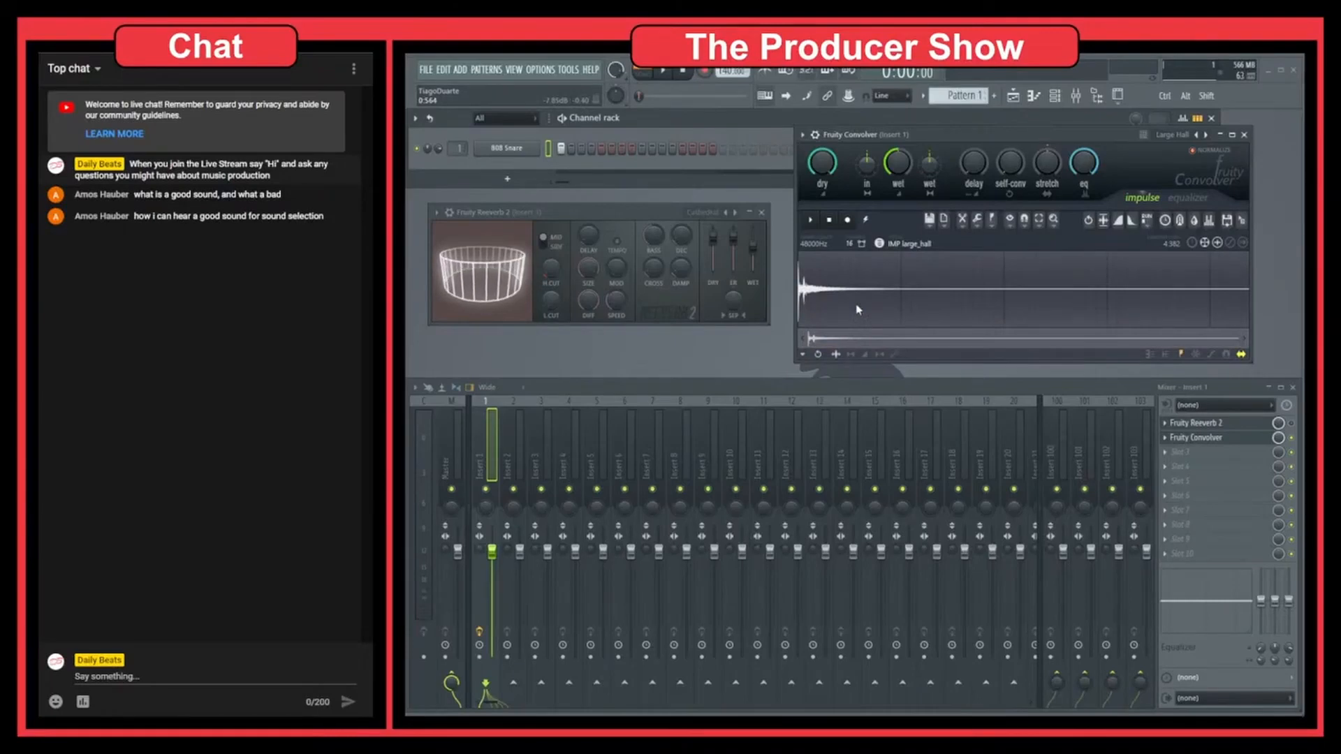
# Step: Load the 808 Snare sample into Fruity Convolver as its impulse, close the sampler and reposition the Convolver window
pyautogui.click(646, 212)
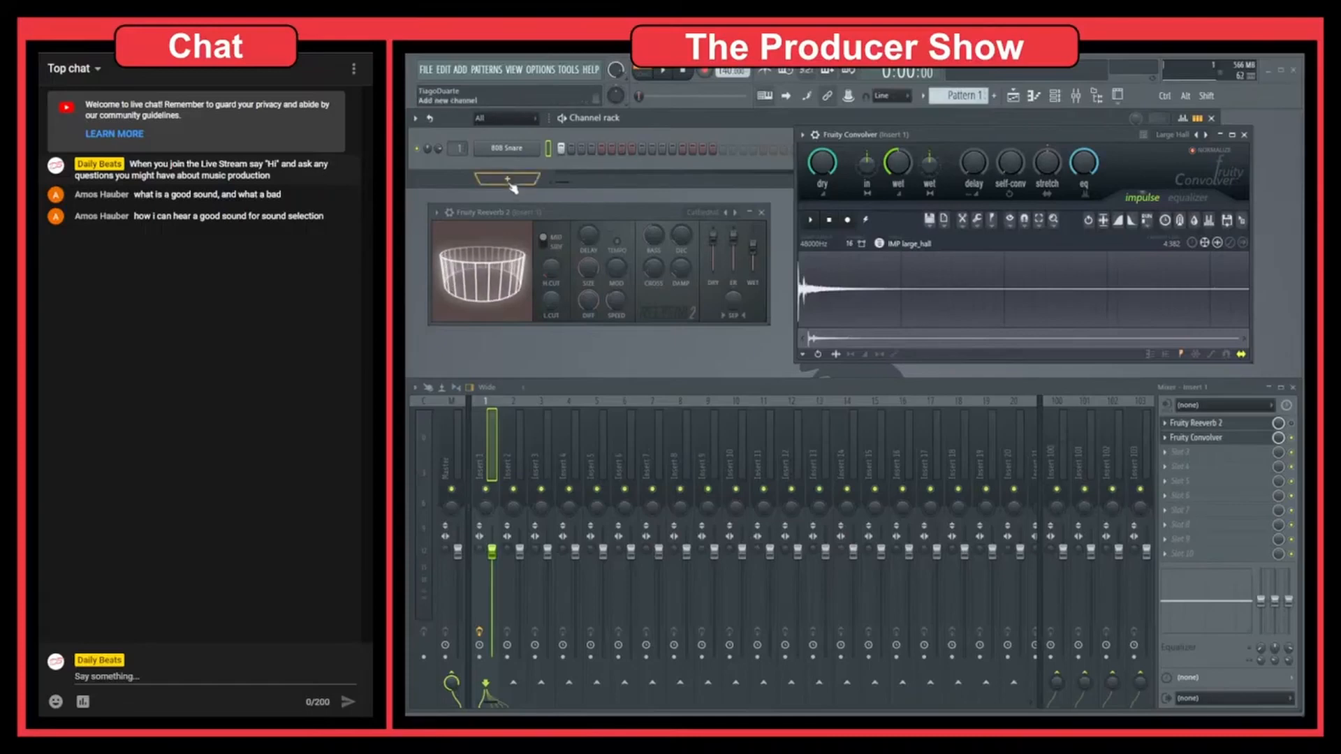
pyautogui.click(509, 149)
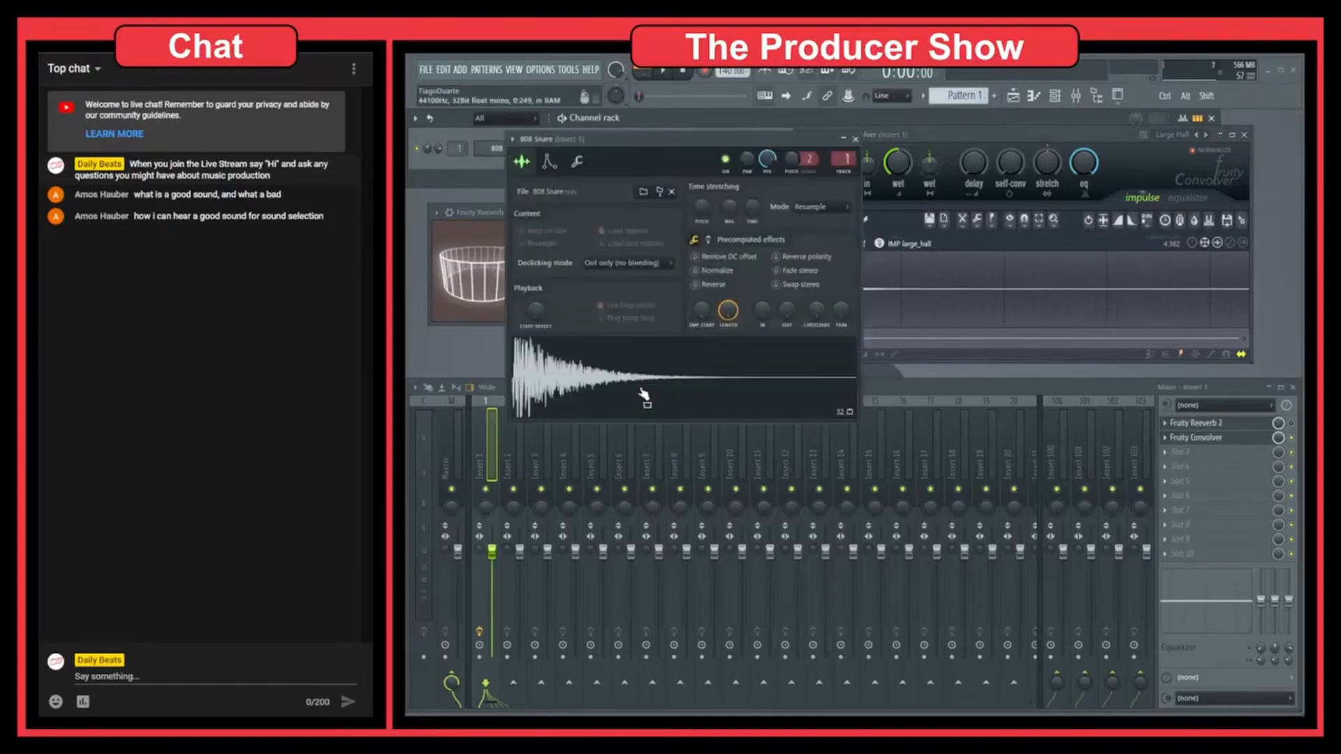
pyautogui.moveTo(643, 394); pyautogui.dragTo(1021, 301)
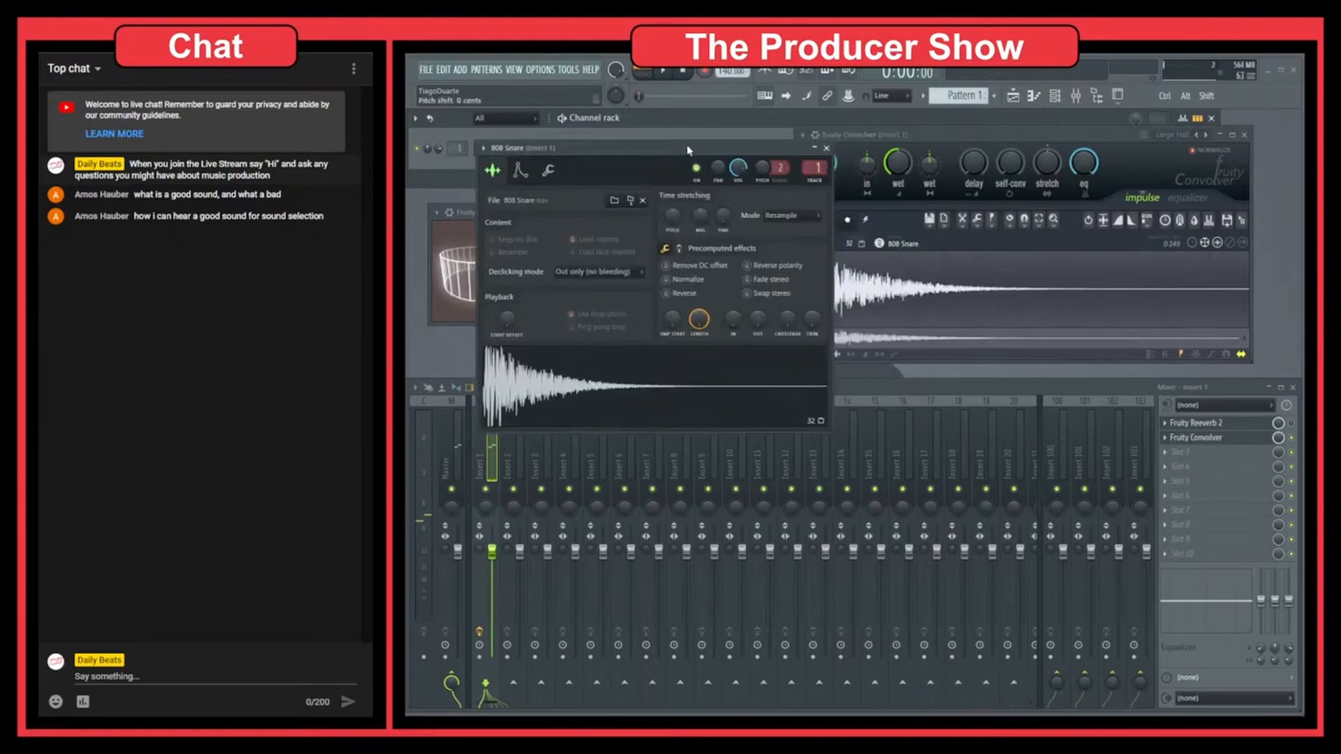
pyautogui.click(784, 155)
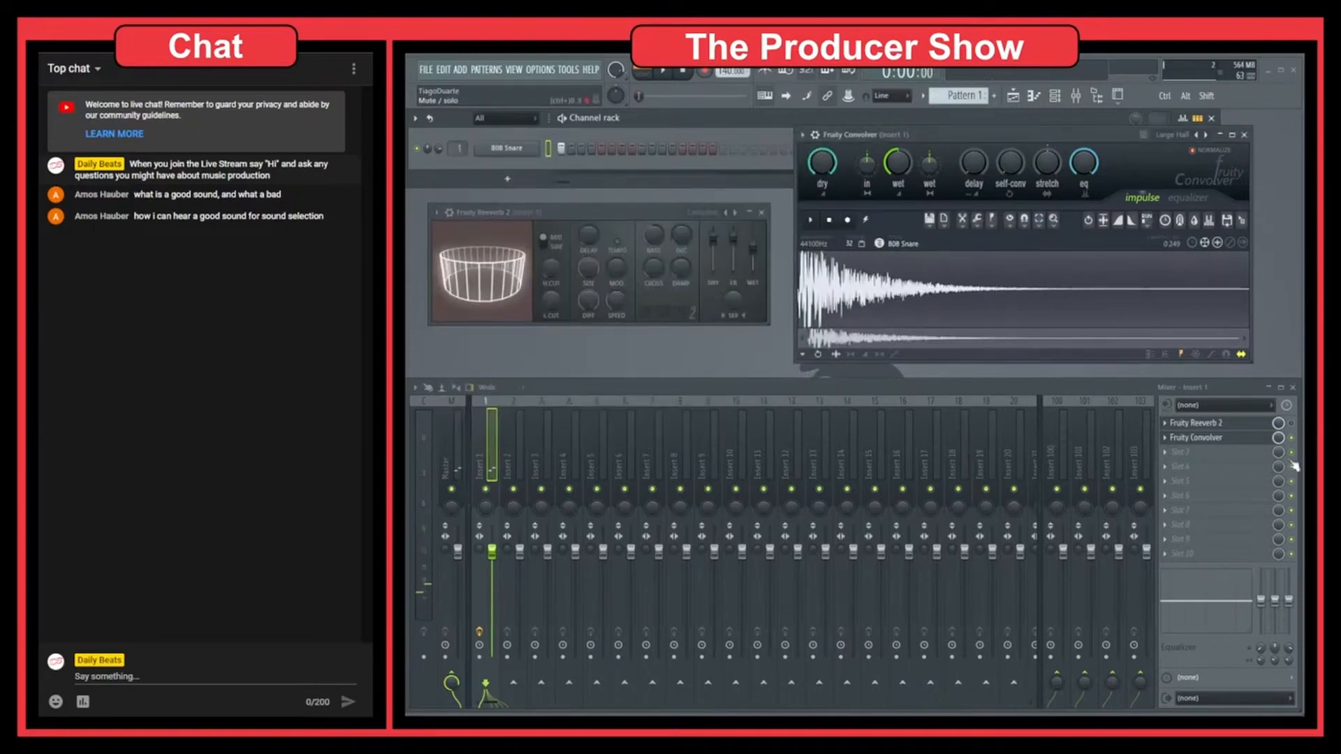
pyautogui.moveTo(996, 138); pyautogui.dragTo(973, 168)
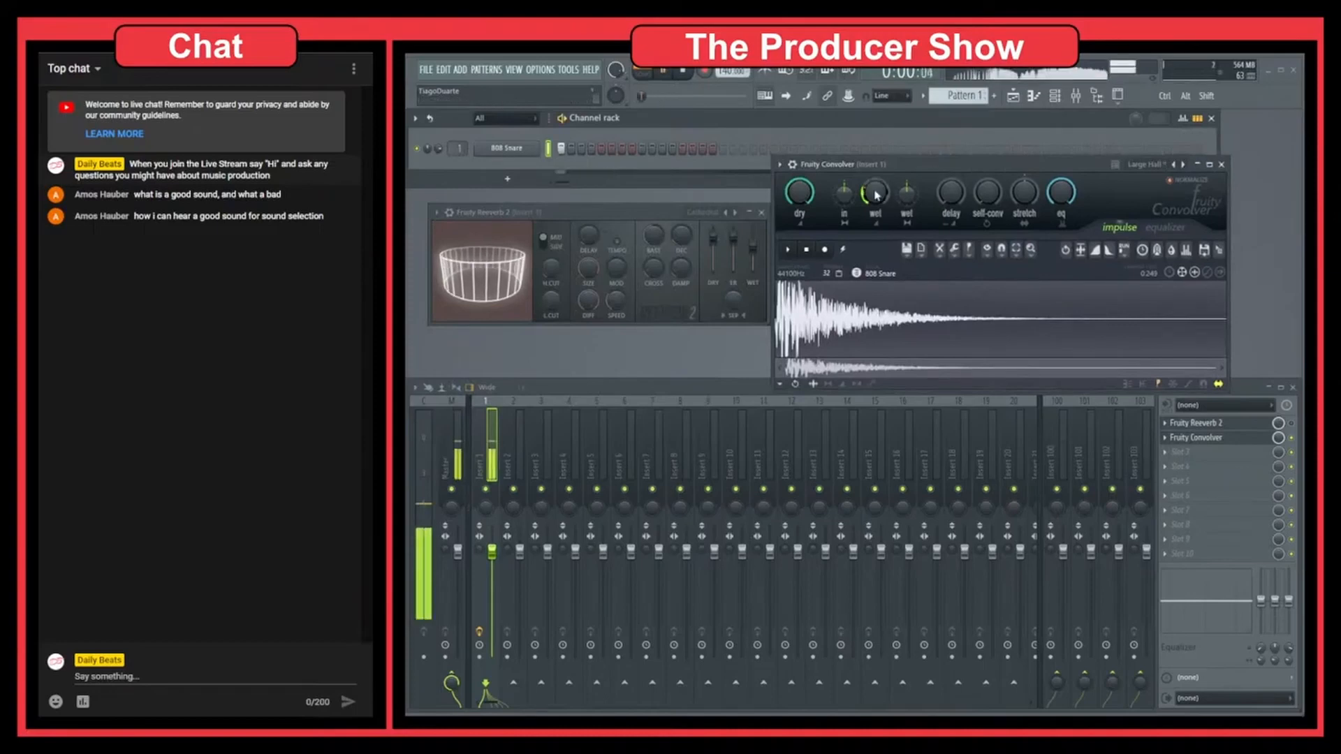
# Step: Audition the snare through its own sample as impulse and raise Fruity Convolver's wet level
pyautogui.press('space')
pyautogui.moveTo(878, 191); pyautogui.dragTo(878, 200)
pyautogui.press('space')
# Step: Add Fruity Limiter to effect slot 9 of the Master track and close its window
pyautogui.click(457, 440)
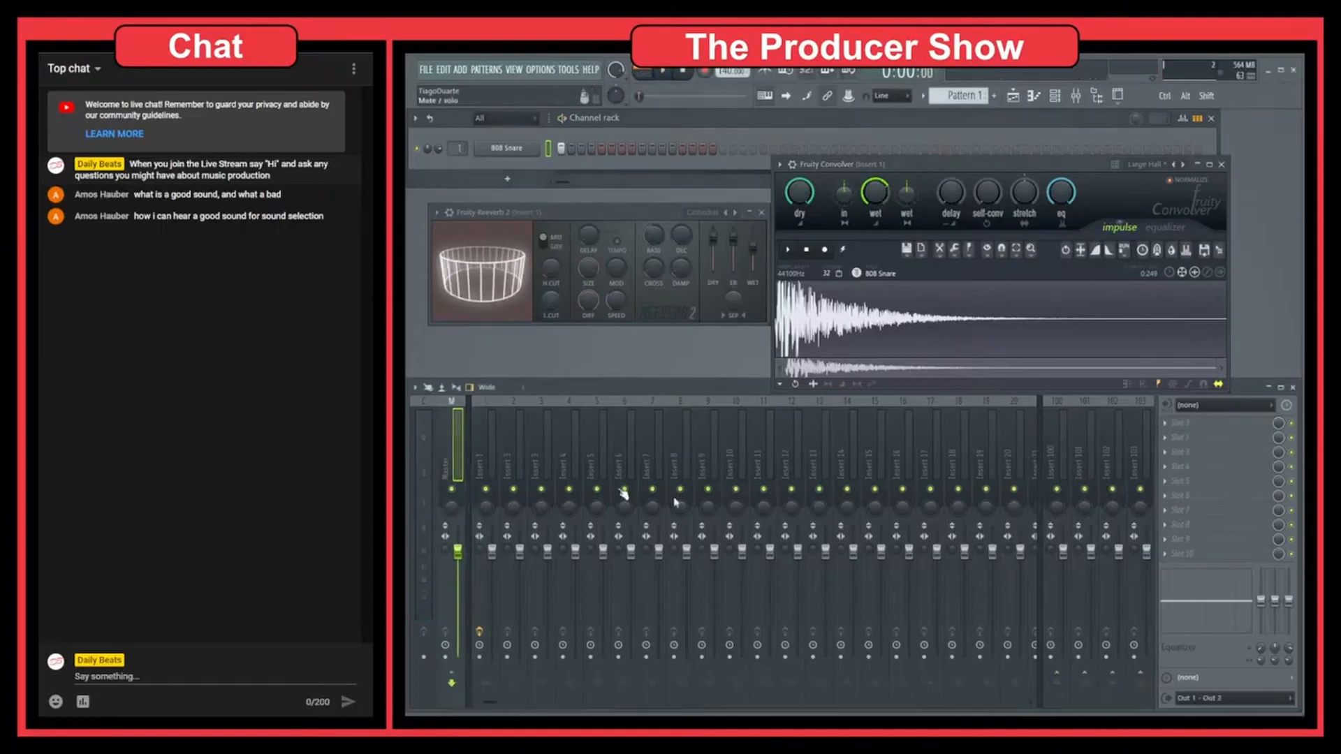
pyautogui.click(1194, 548)
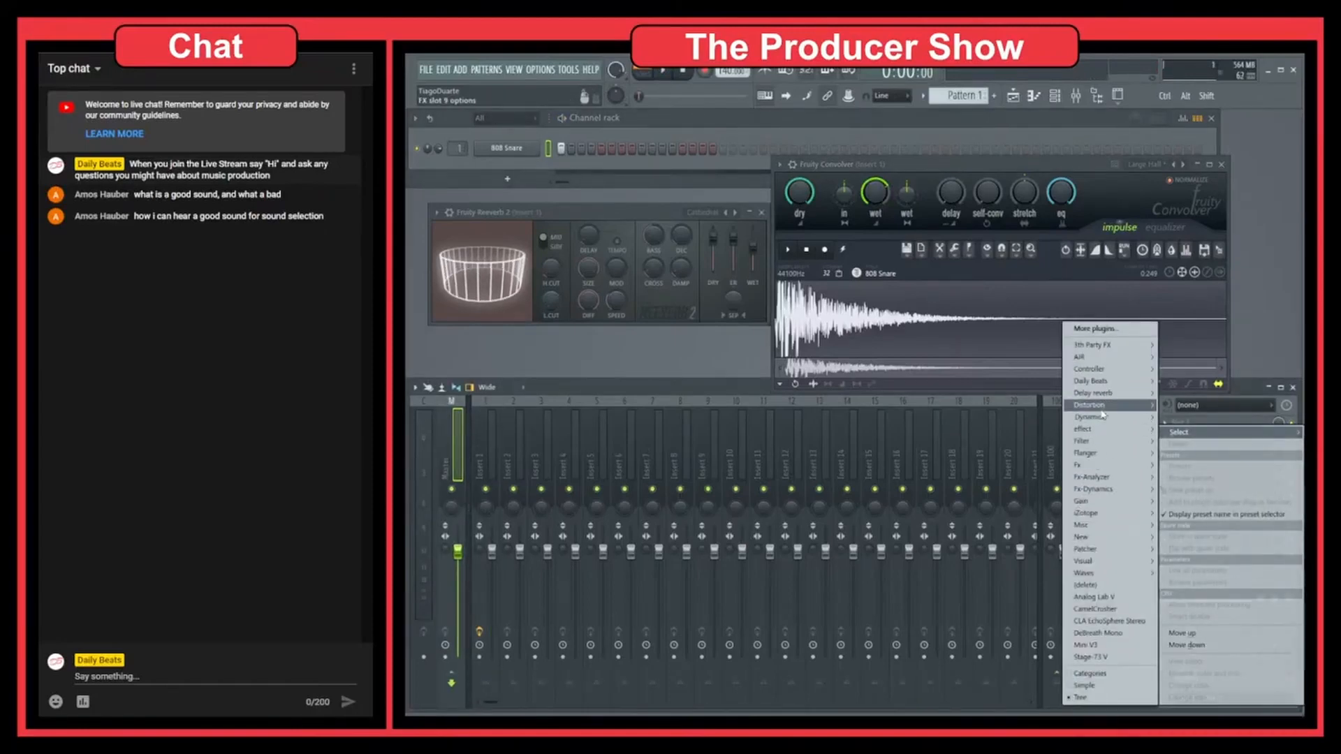
pyautogui.moveTo(1102, 415)
pyautogui.click(1013, 429)
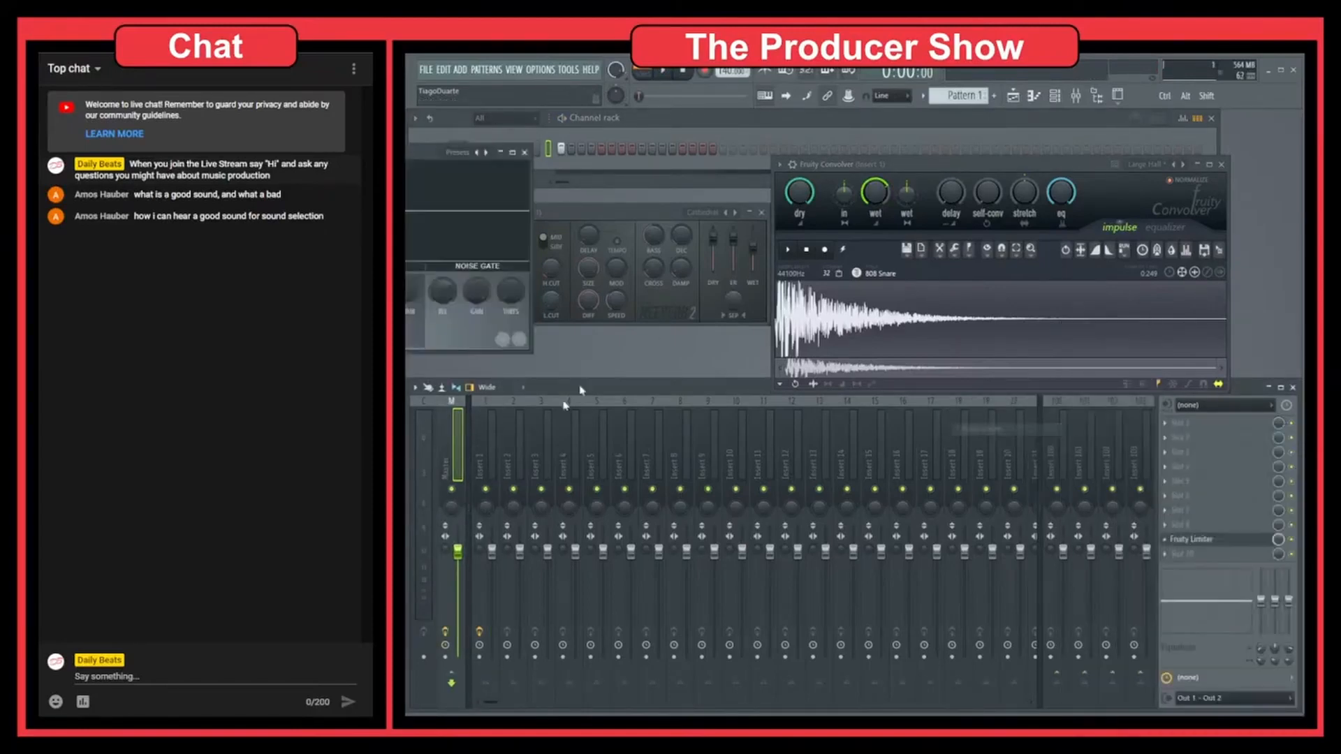
pyautogui.click(524, 153)
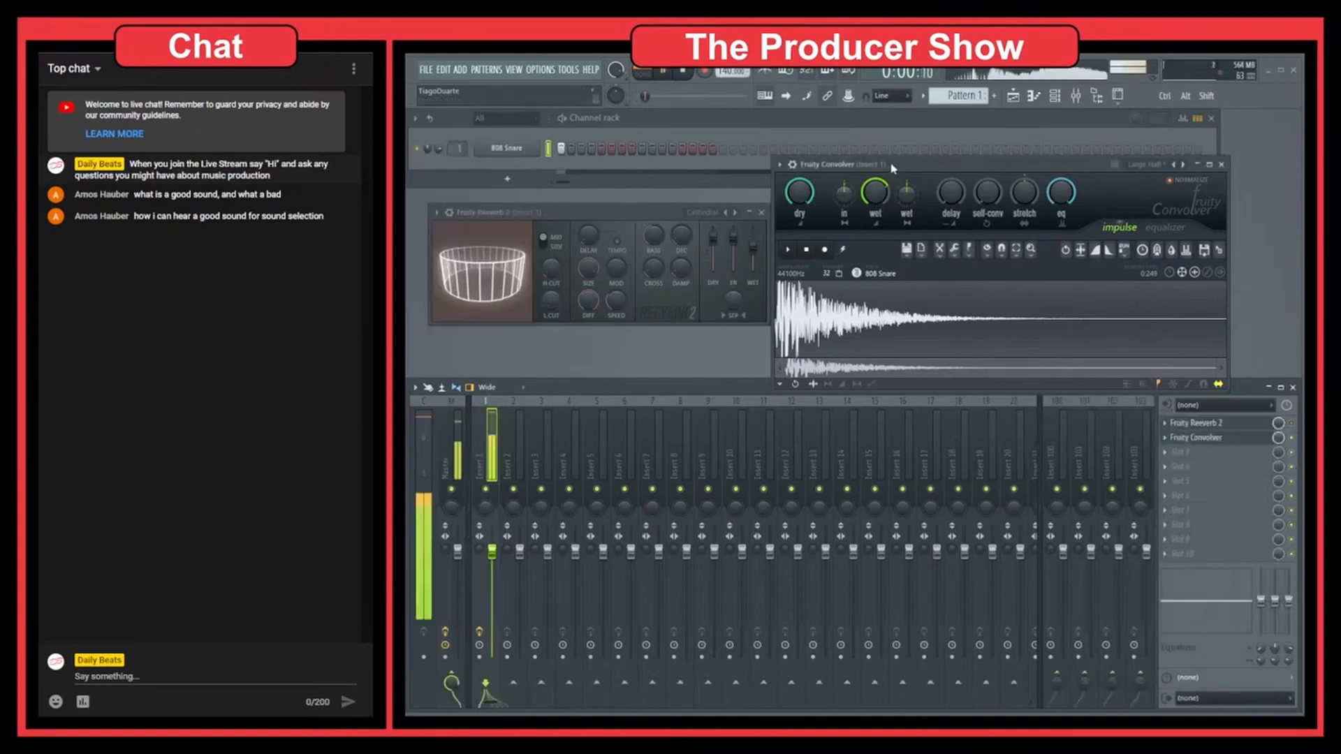
# Step: Adjust Fruity Convolver's pre-delay, self-convolution, stretch and equalizer mix while auditioning the snare
pyautogui.press('space')
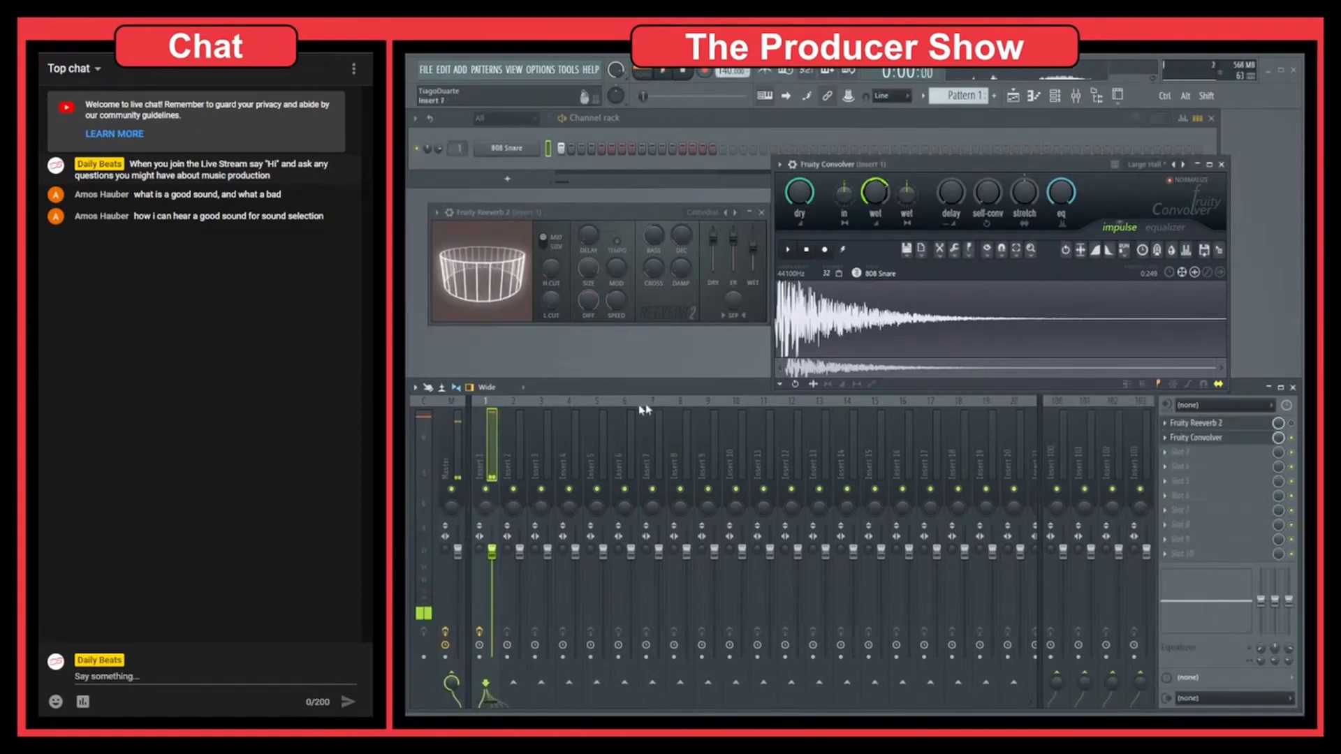
pyautogui.press('space')
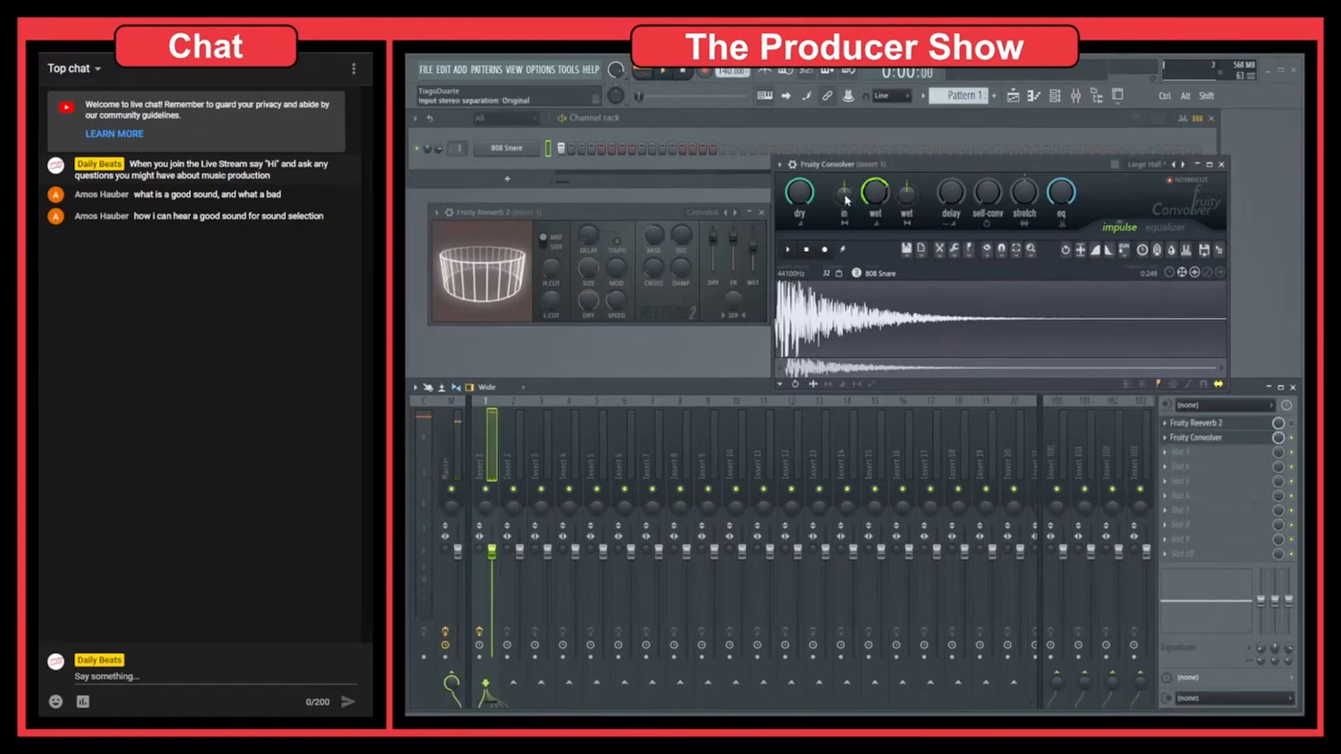
pyautogui.press('space')
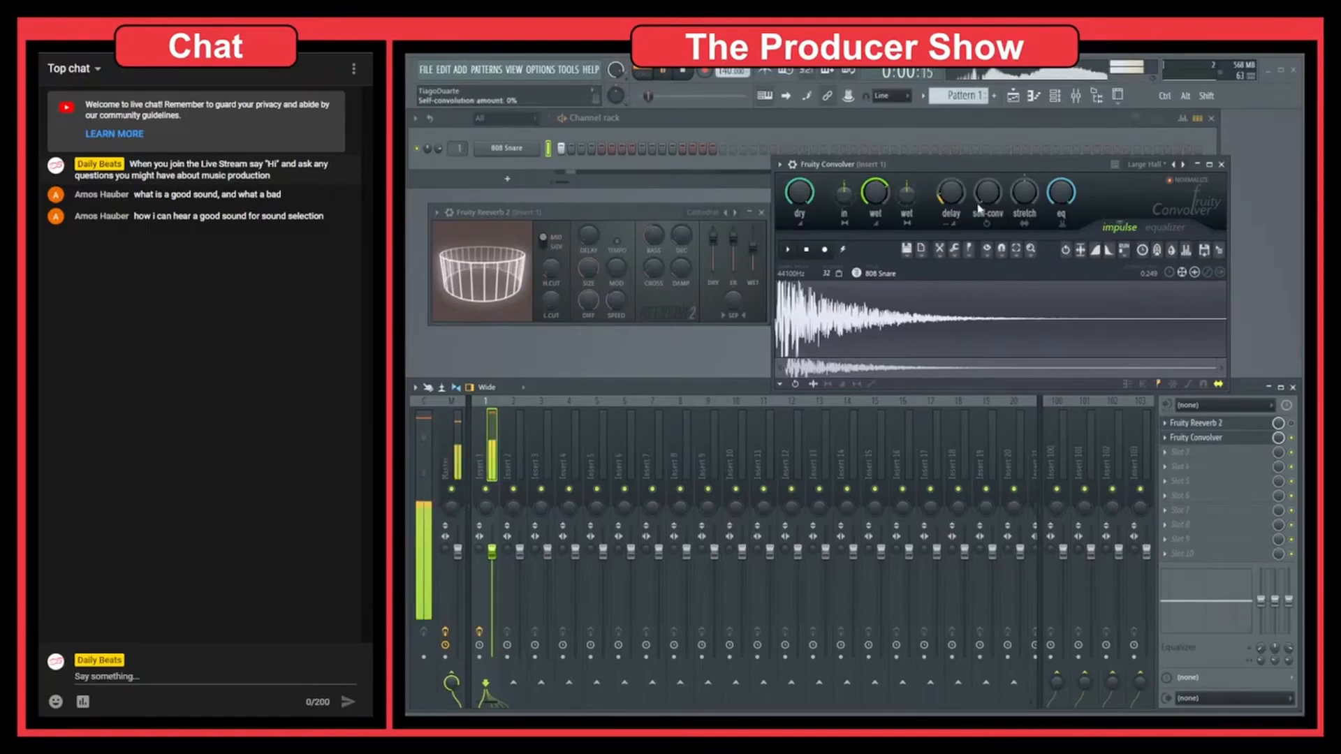
pyautogui.press('space')
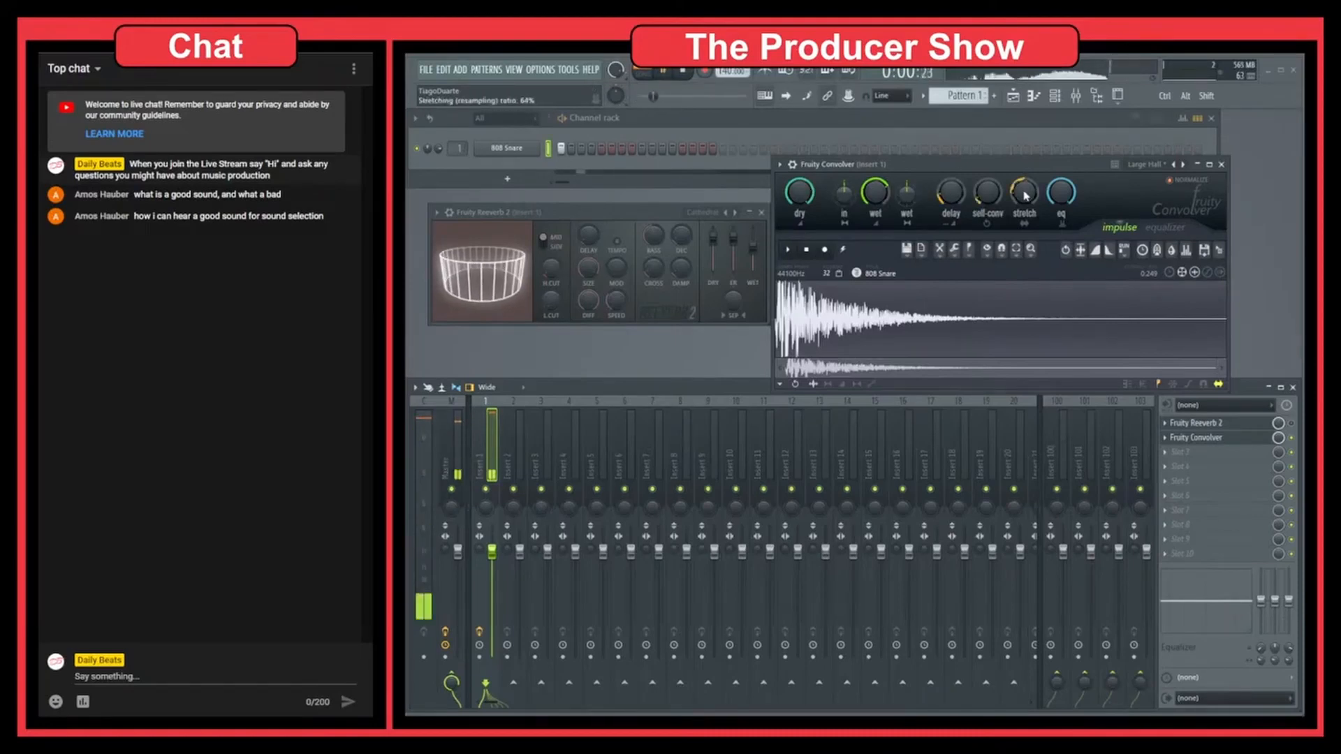
pyautogui.moveTo(1031, 200); pyautogui.dragTo(1031, 167)
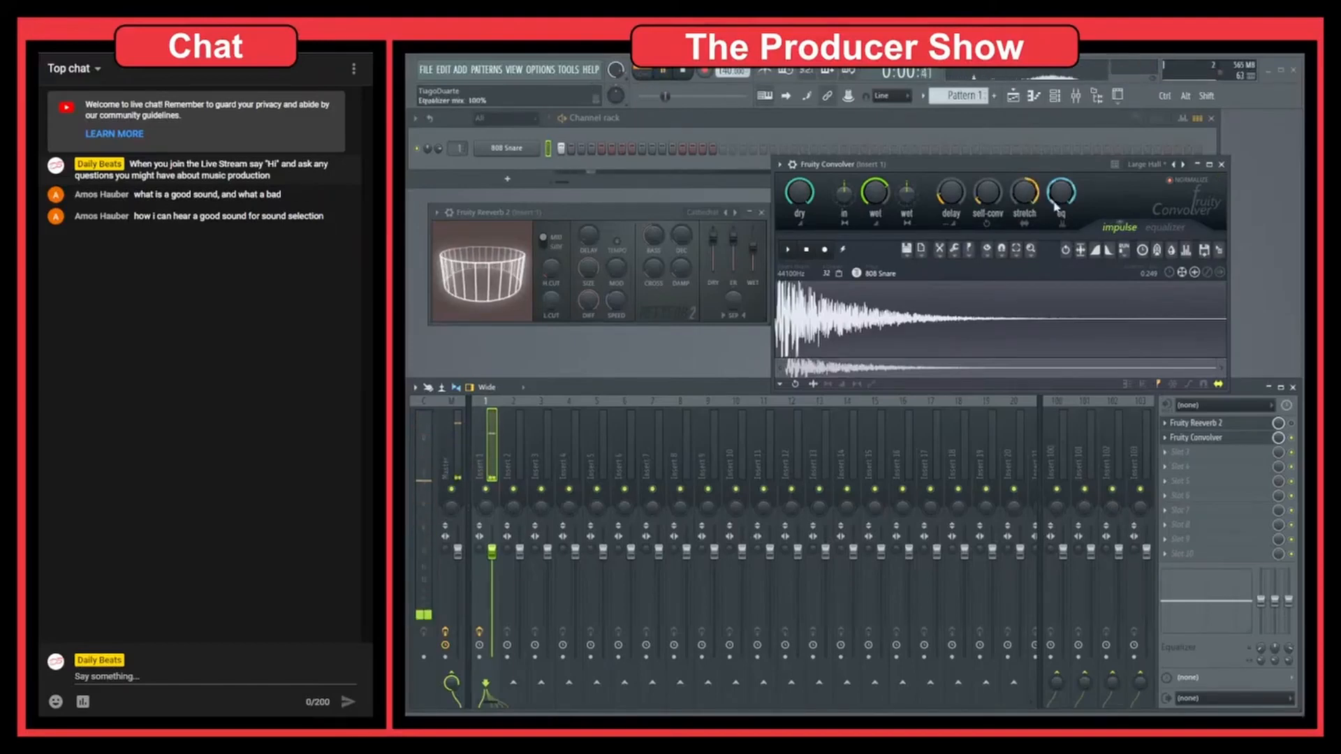
pyautogui.moveTo(1061, 199); pyautogui.dragTo(1066, 217)
pyautogui.press('space')
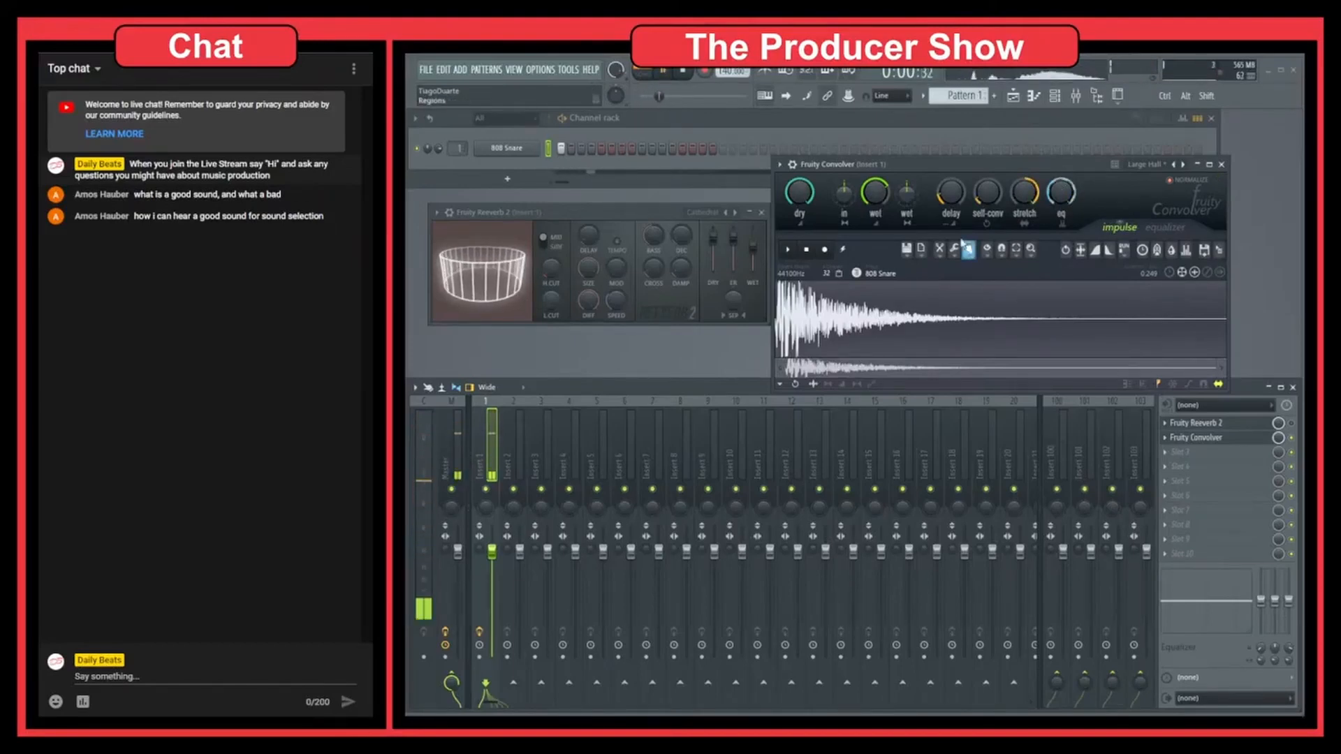
pyautogui.press('space')
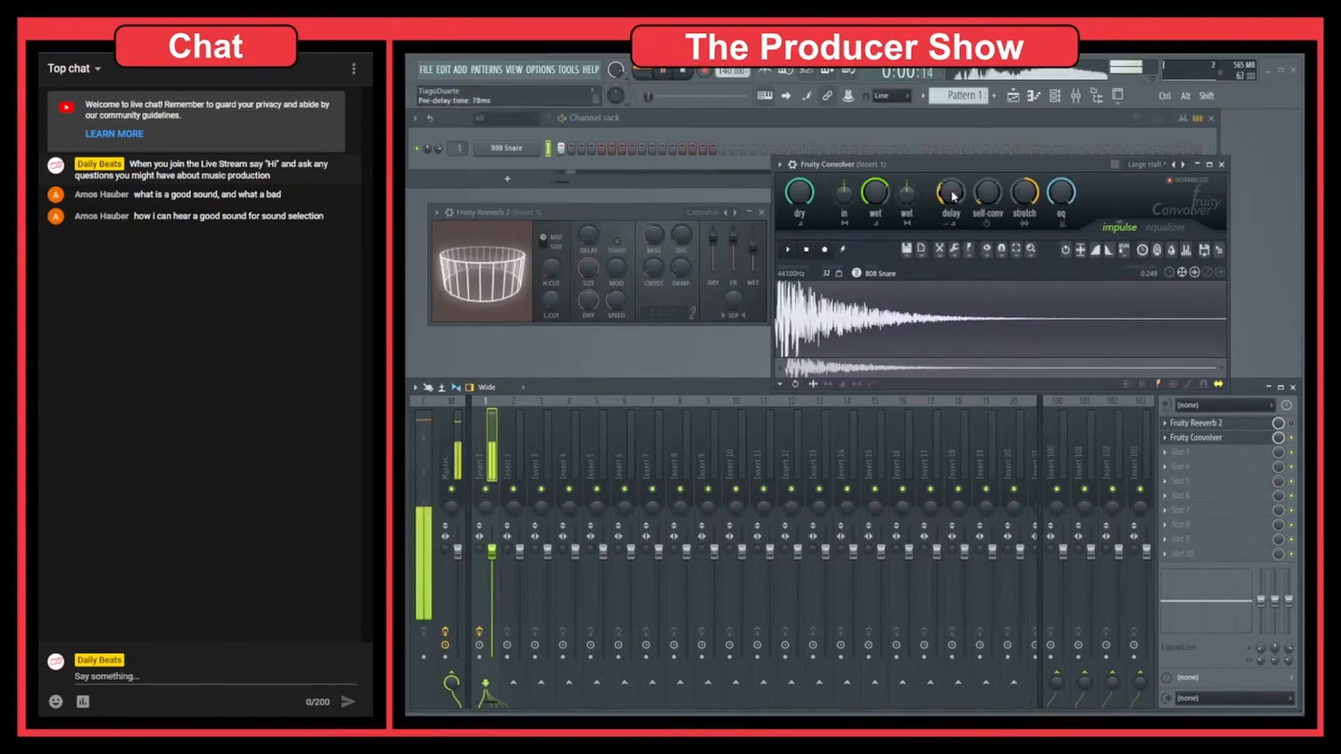
# Step: Adjust Fruity Convolver's wet and input stereo separation while auditioning the snare, and stop playback
pyautogui.press('space')
pyautogui.moveTo(907, 195); pyautogui.dragTo(907, 234)
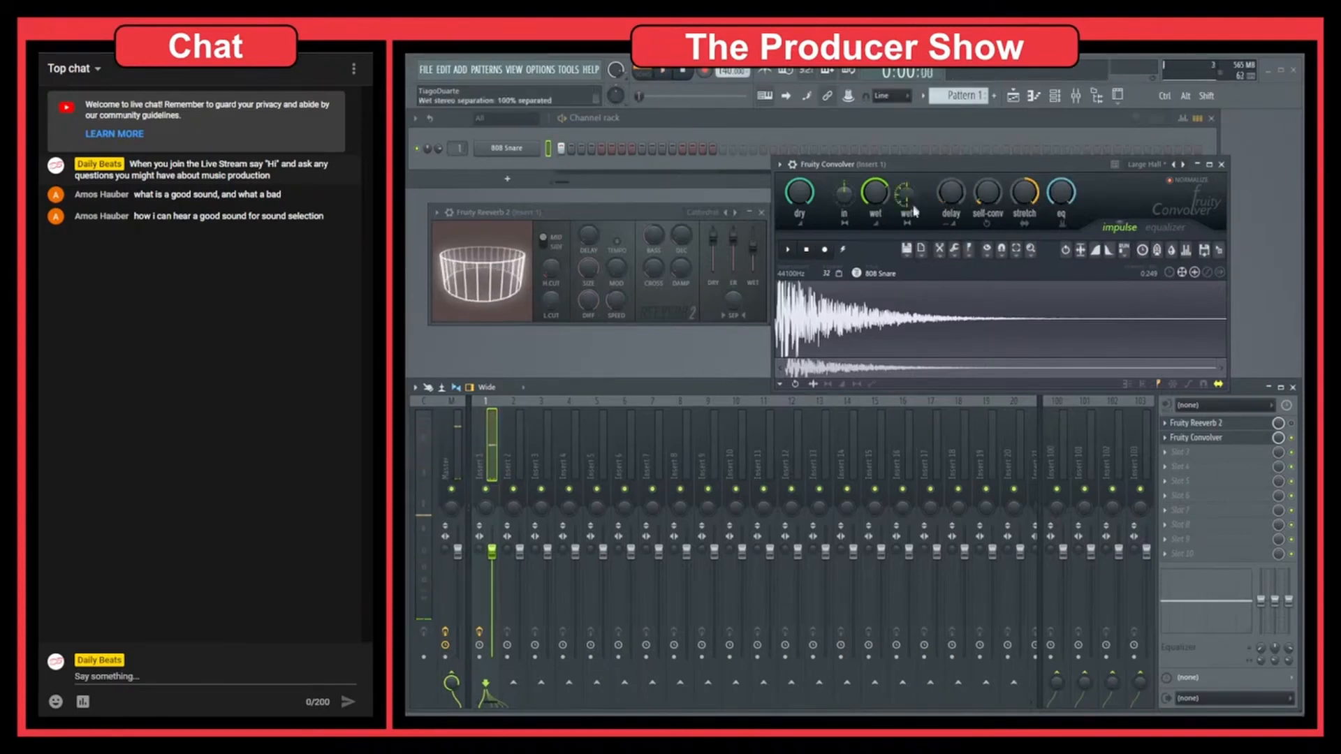
pyautogui.press('space')
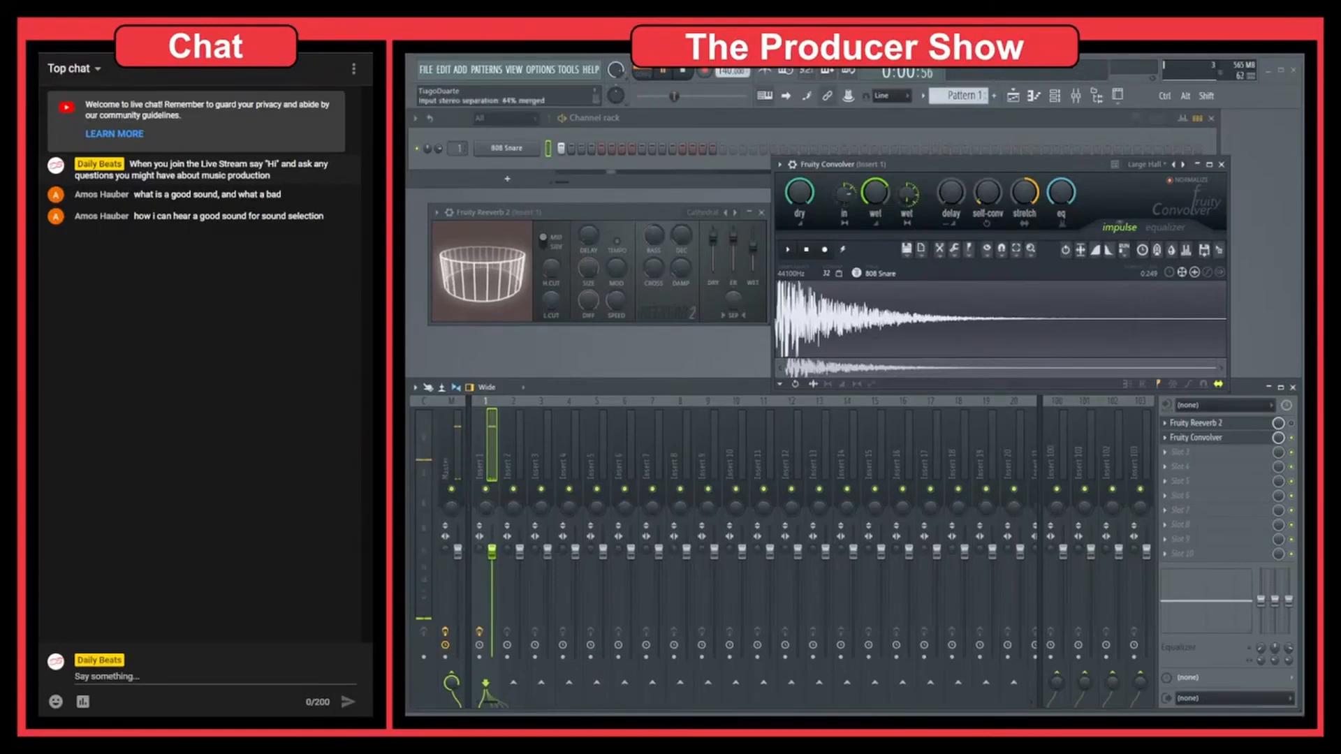
pyautogui.moveTo(844, 194); pyautogui.dragTo(858, 195)
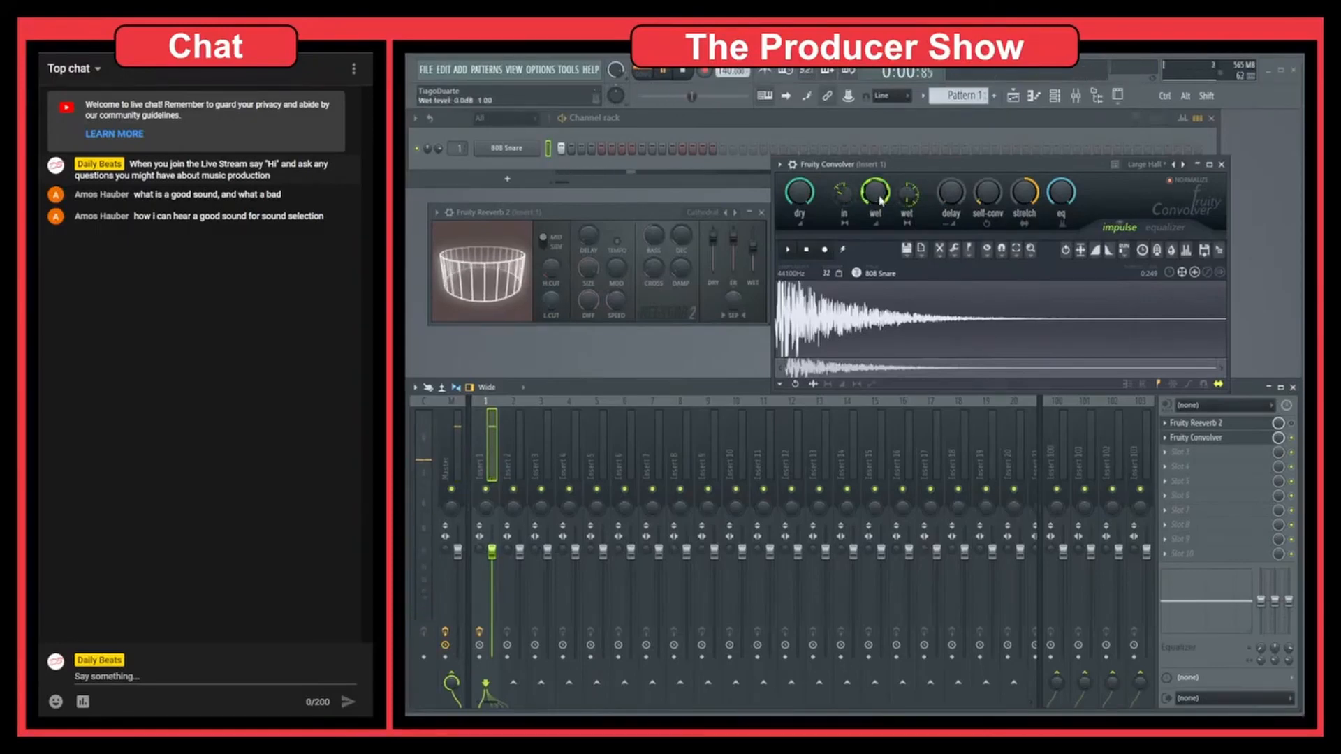
pyautogui.press('space')
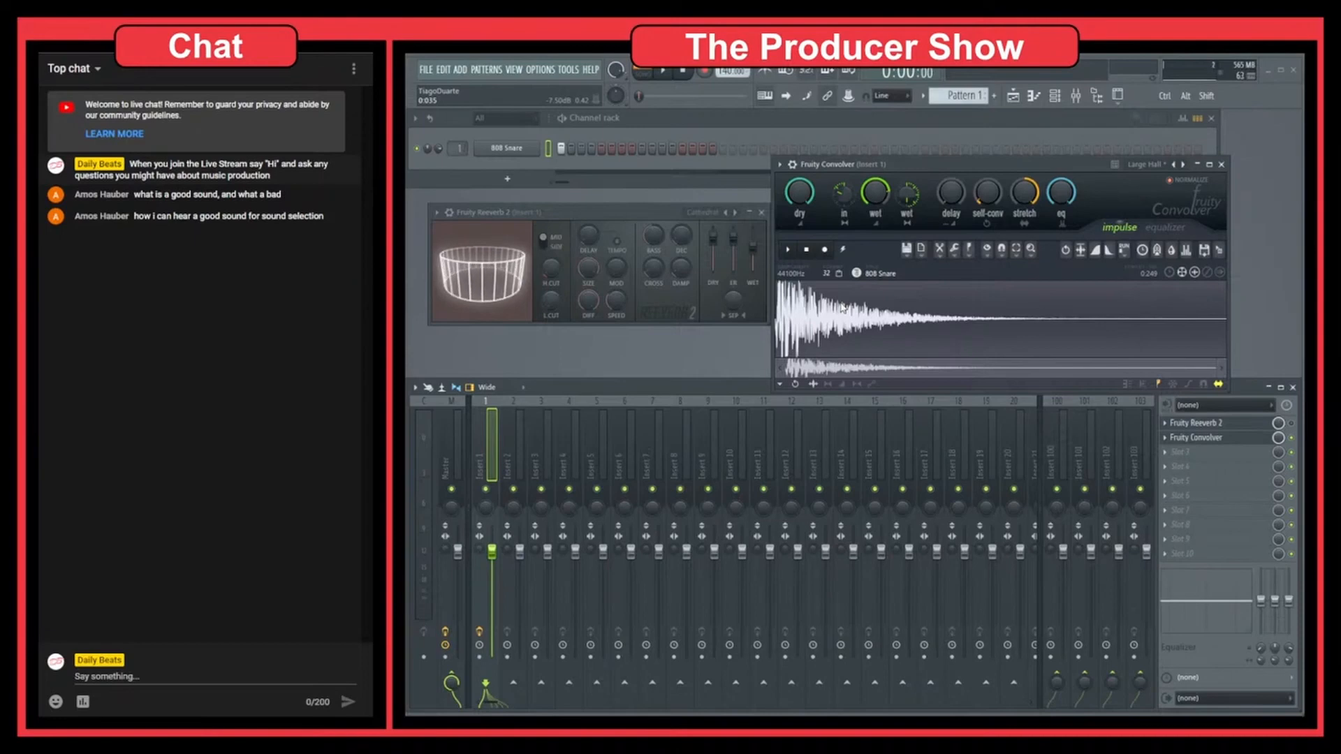
# Step: Open the browser's Hats folder in the Drums pack and load the Glitch OH sample as Fruity Convolver's impulse
pyautogui.click(1098, 97)
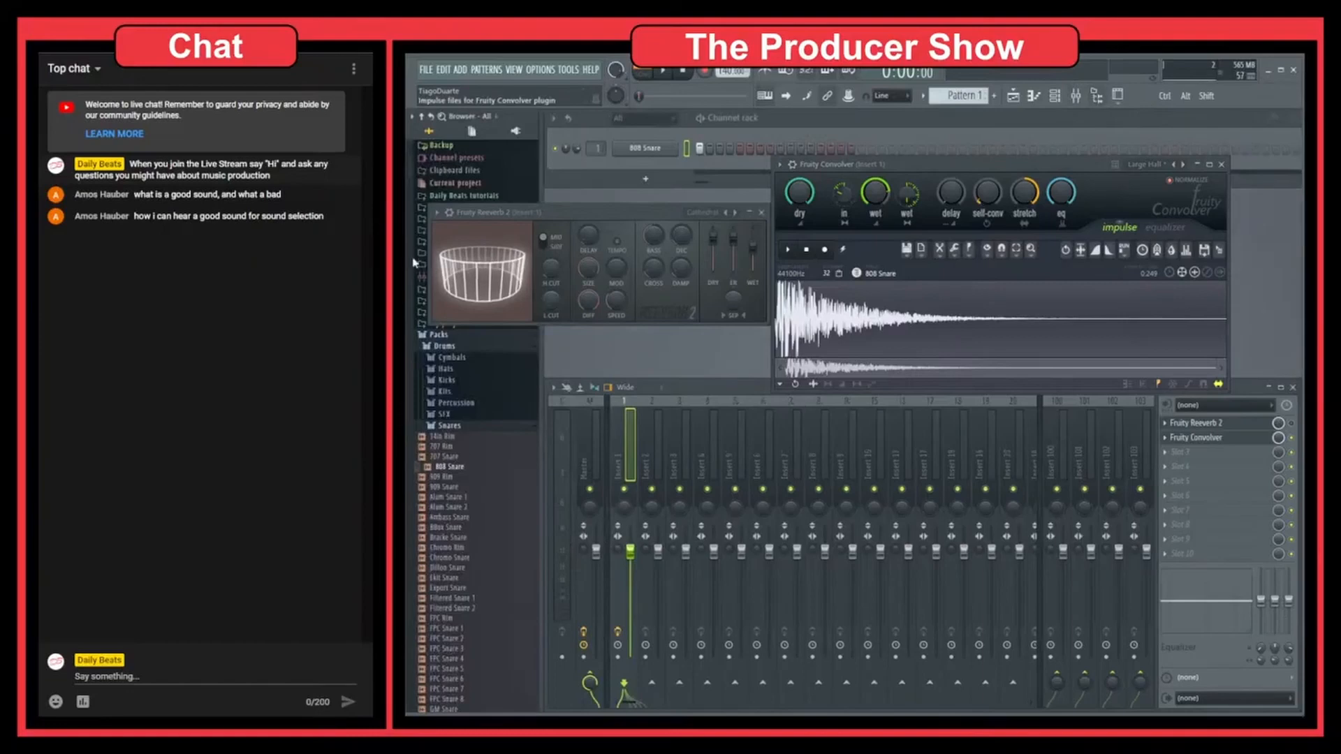
pyautogui.click(445, 391)
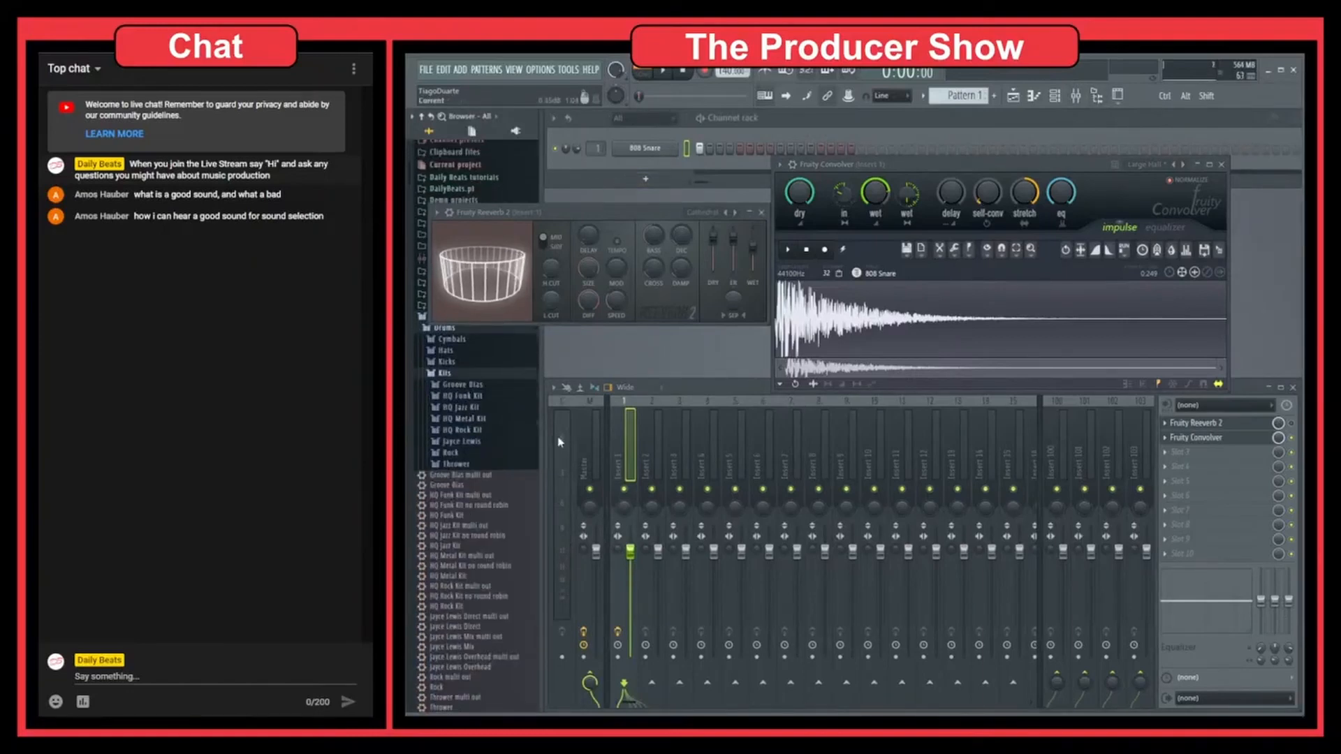
pyautogui.click(457, 376)
pyautogui.click(446, 350)
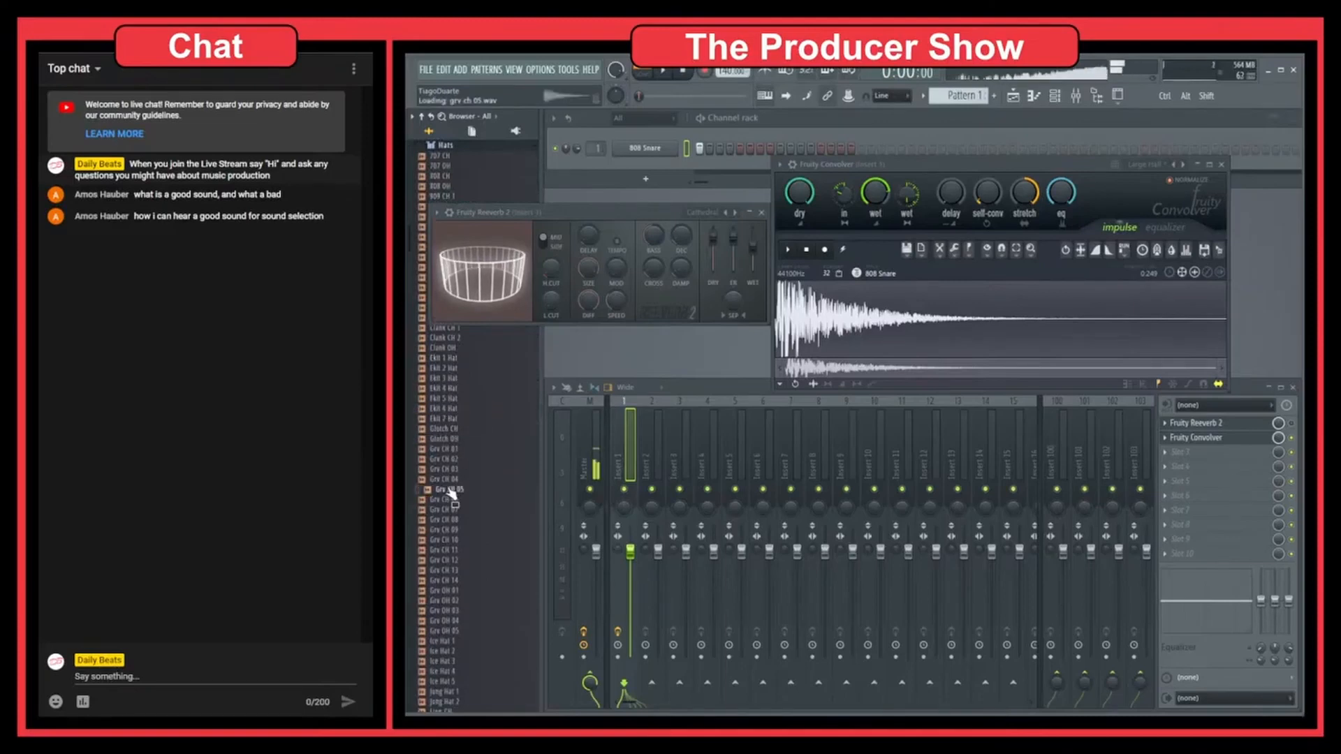
pyautogui.moveTo(448, 441); pyautogui.dragTo(865, 328)
# Step: Move the Fruity Reeverb 2 window down over the mixer and audition the snare through the hat impulse
pyautogui.moveTo(695, 216); pyautogui.dragTo(854, 511)
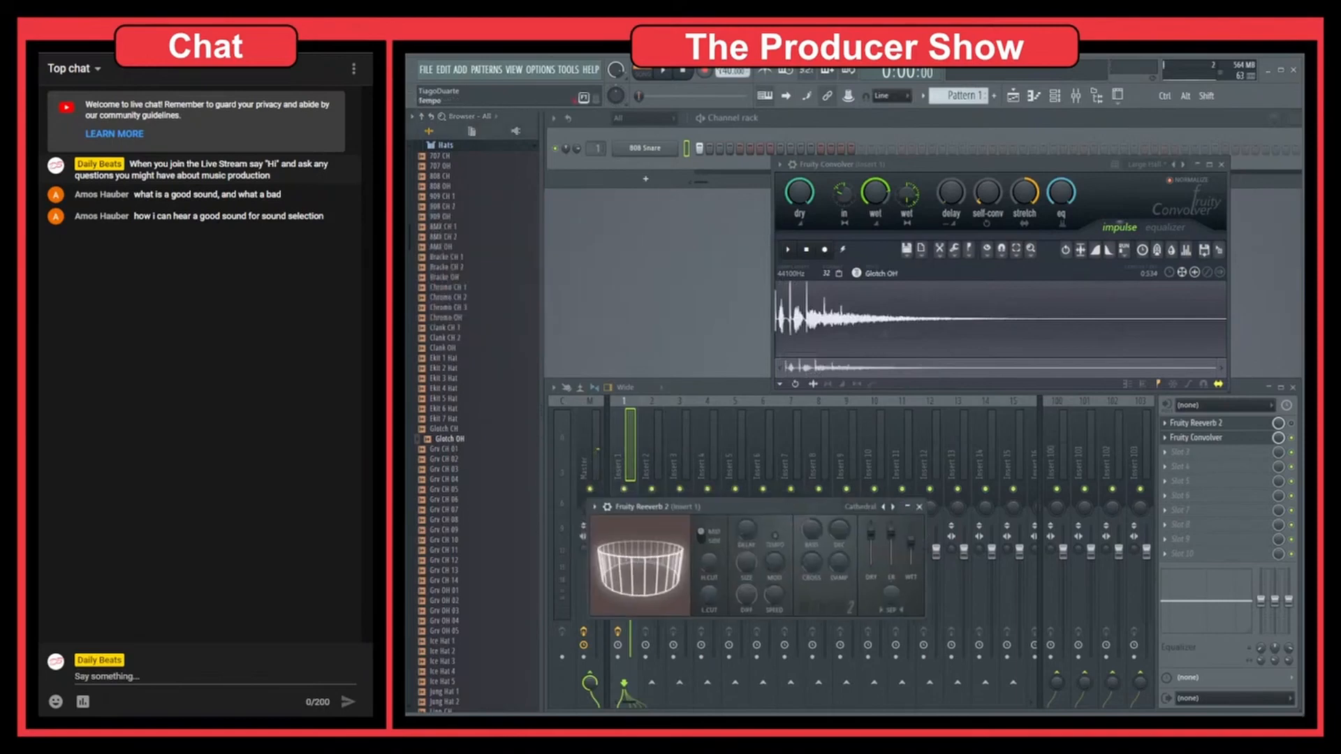
pyautogui.click(665, 71)
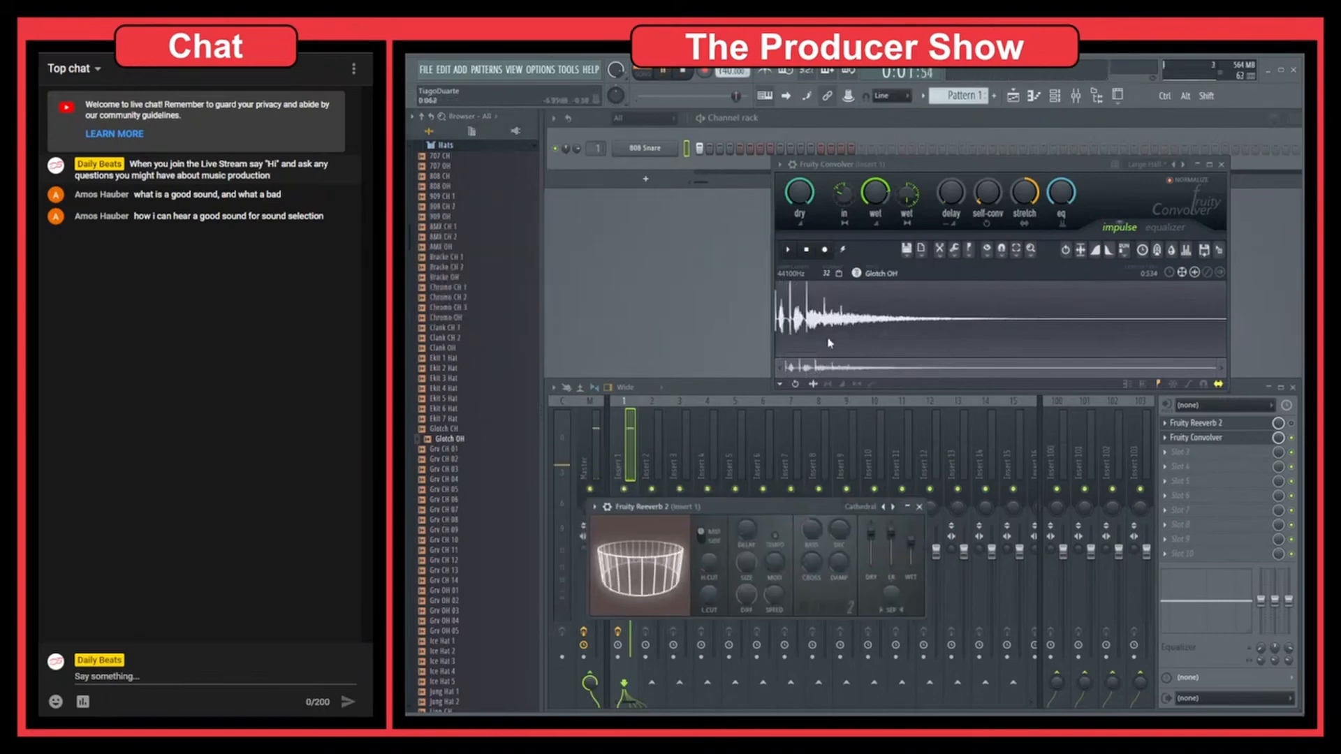
pyautogui.click(684, 72)
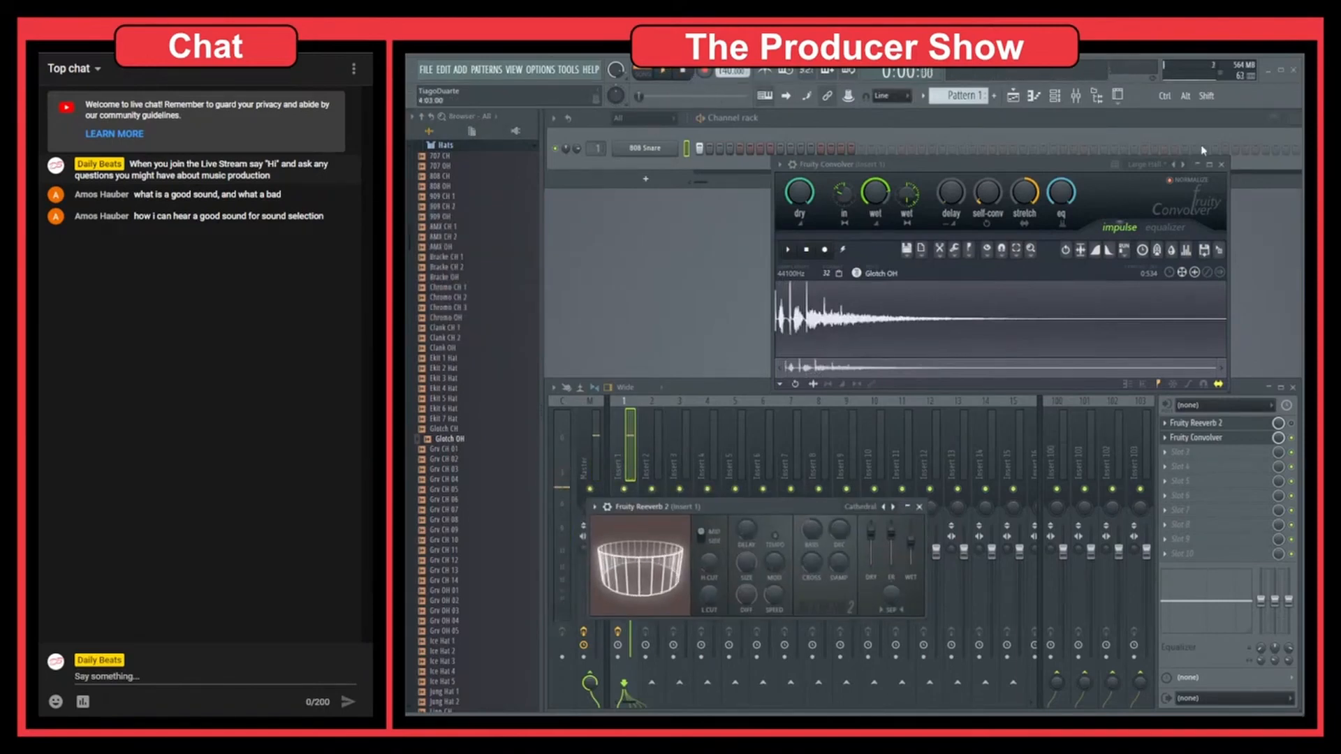
# Step: Reset Fruity Convolver to its Default preset and load Glitch OH as the impulse again
pyautogui.click(1178, 168)
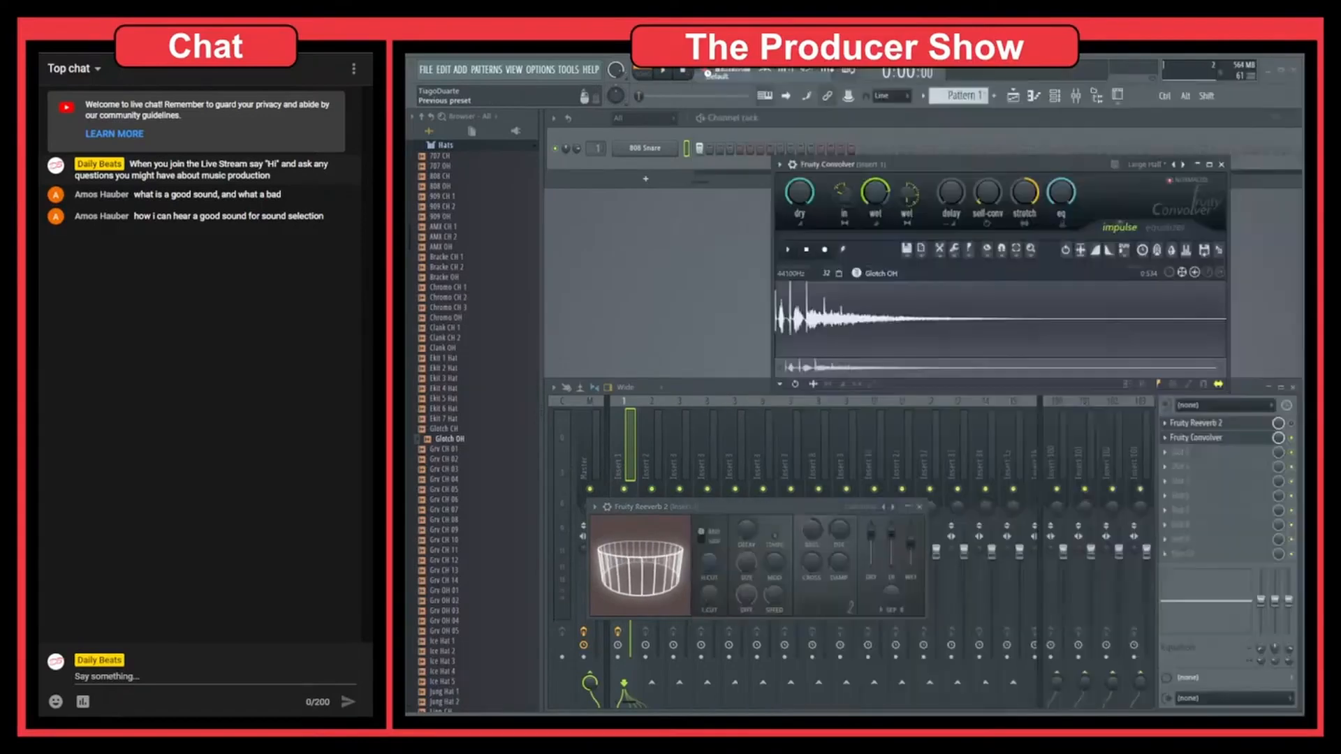
pyautogui.click(923, 280)
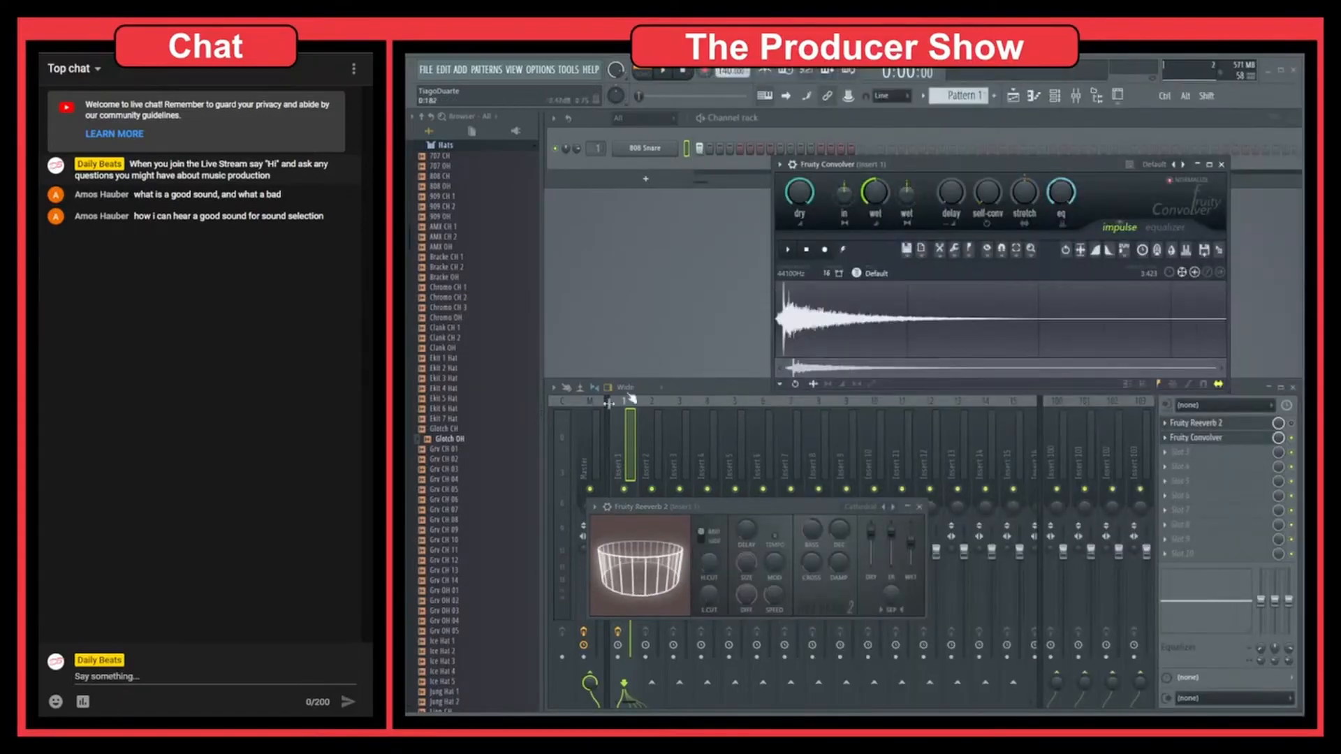
pyautogui.moveTo(470, 440); pyautogui.dragTo(900, 325)
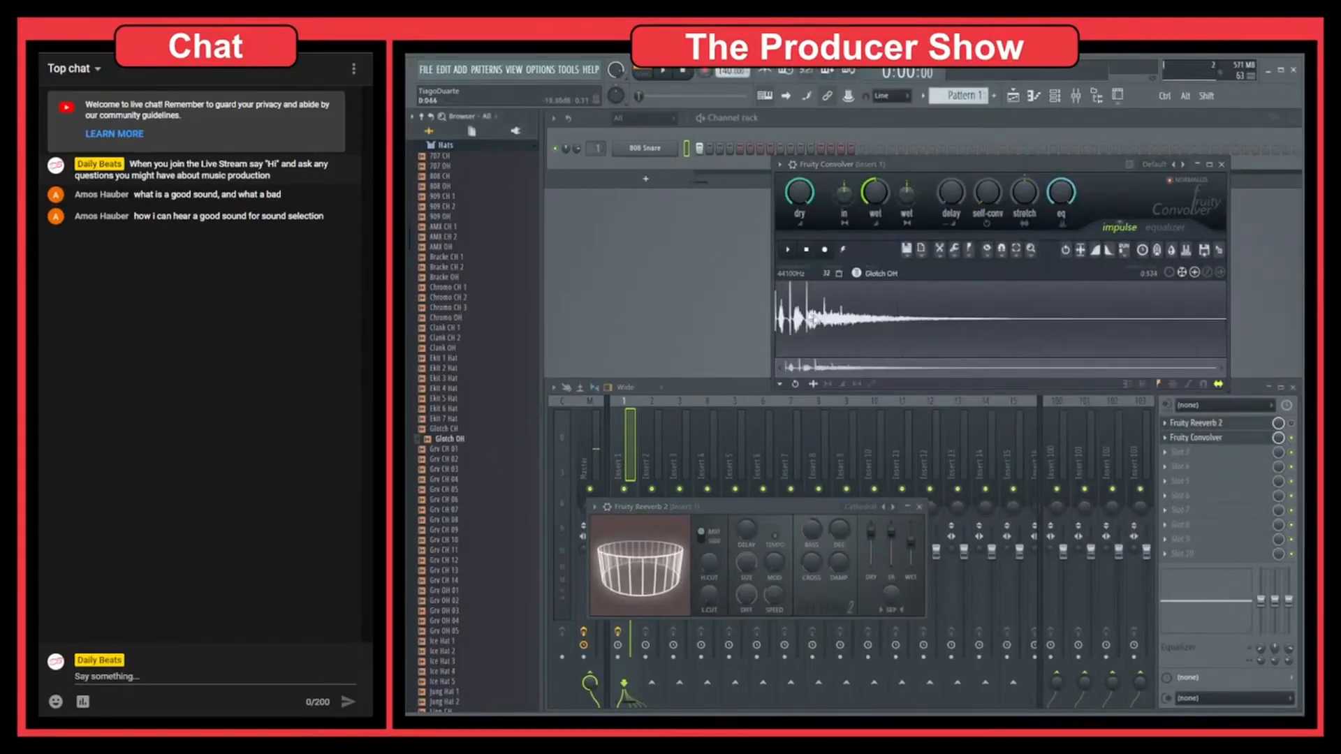
# Step: Audition the snare repeatedly through the Glitch OH impulse on the reset Fruity Convolver, and stop playback
pyautogui.click(663, 72)
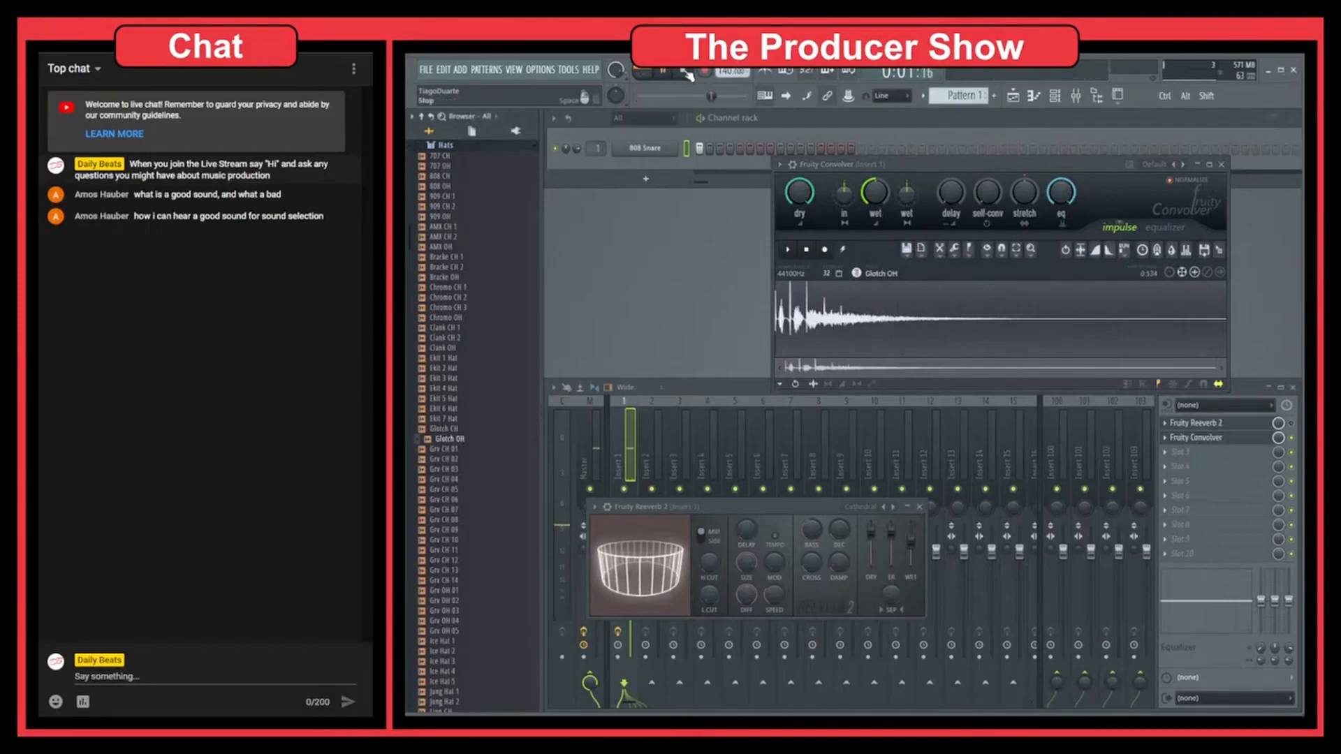
pyautogui.click(685, 72)
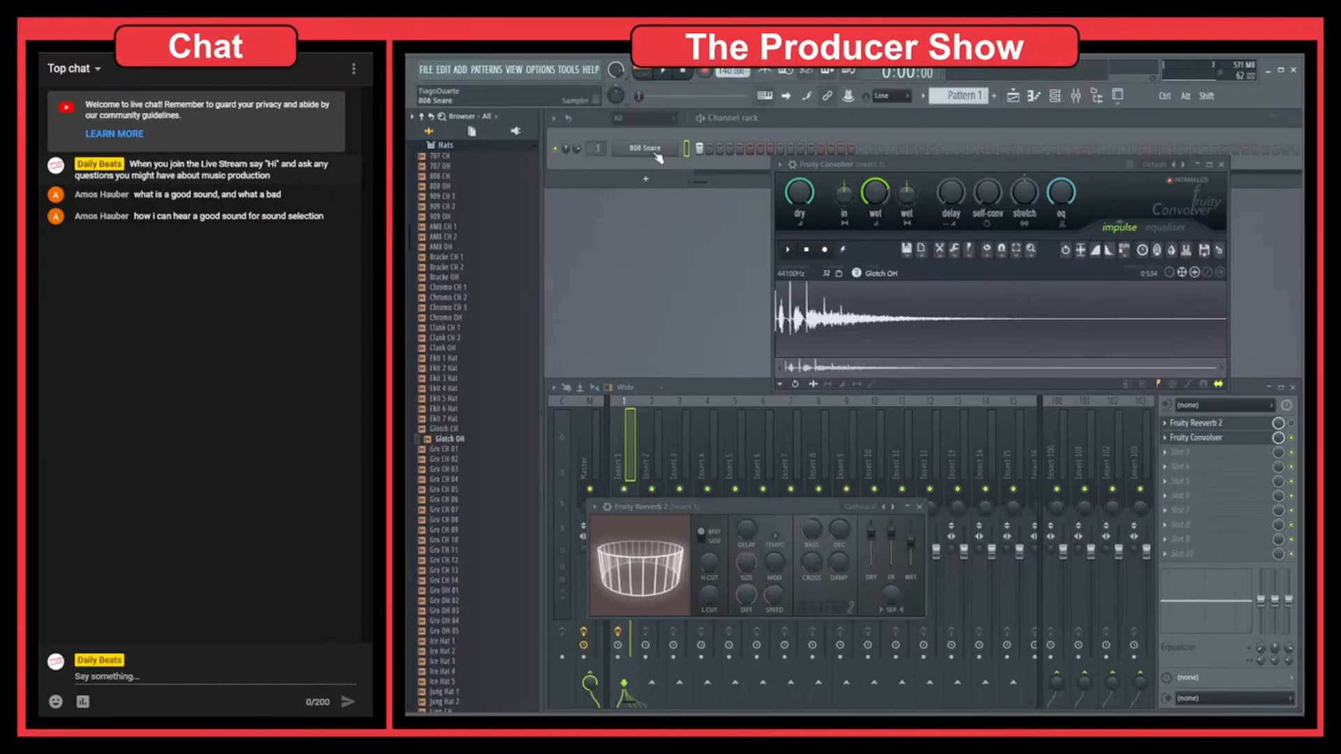
pyautogui.click(664, 71)
pyautogui.click(682, 72)
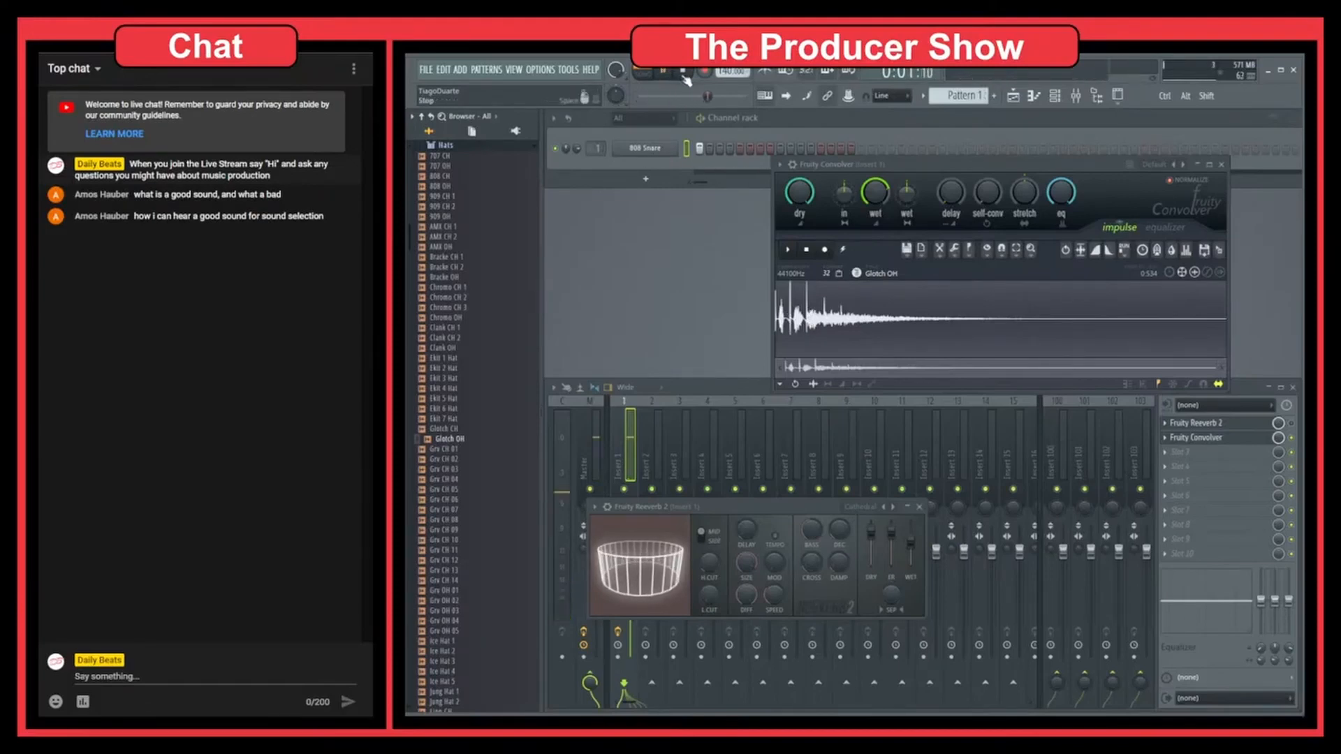
pyautogui.click(683, 74)
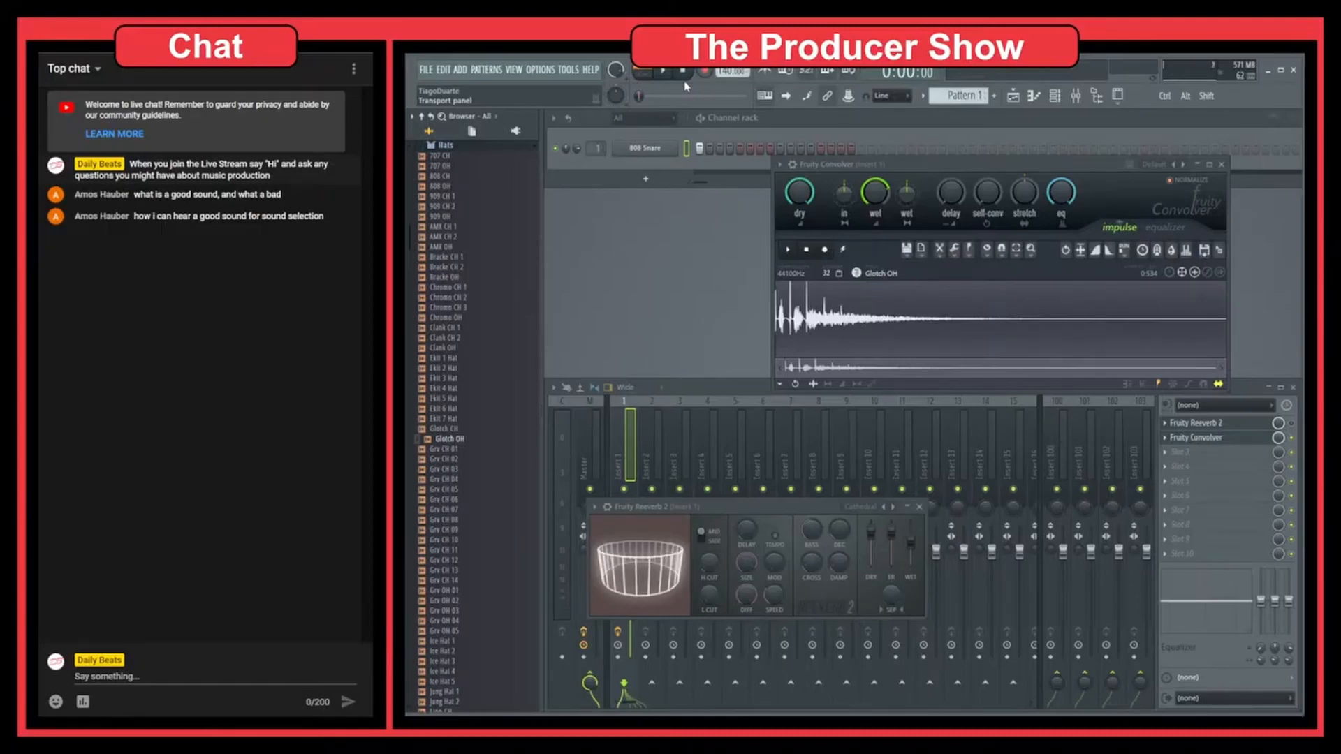
# Step: Load Fruity Convolver's Montclair Church (D-Mid) preset and play its impulse response
pyautogui.rightClick(1182, 164)
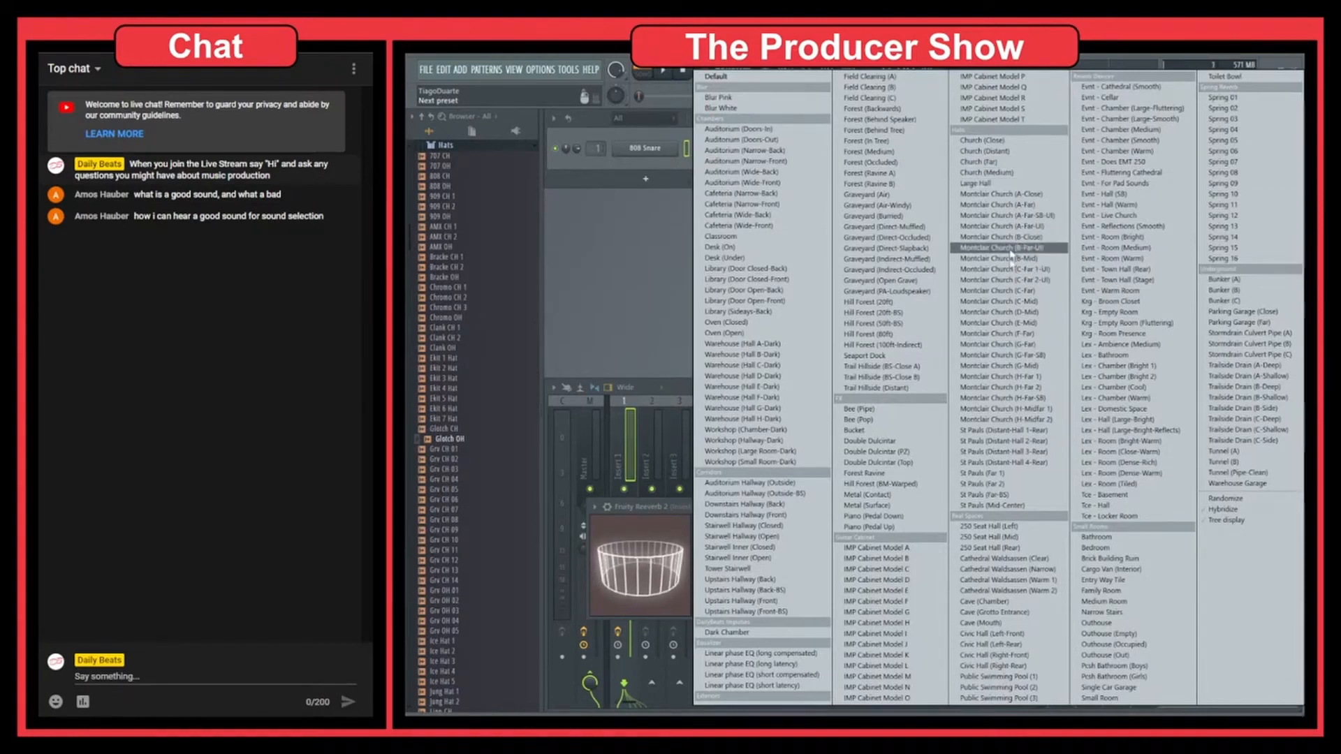
pyautogui.click(999, 312)
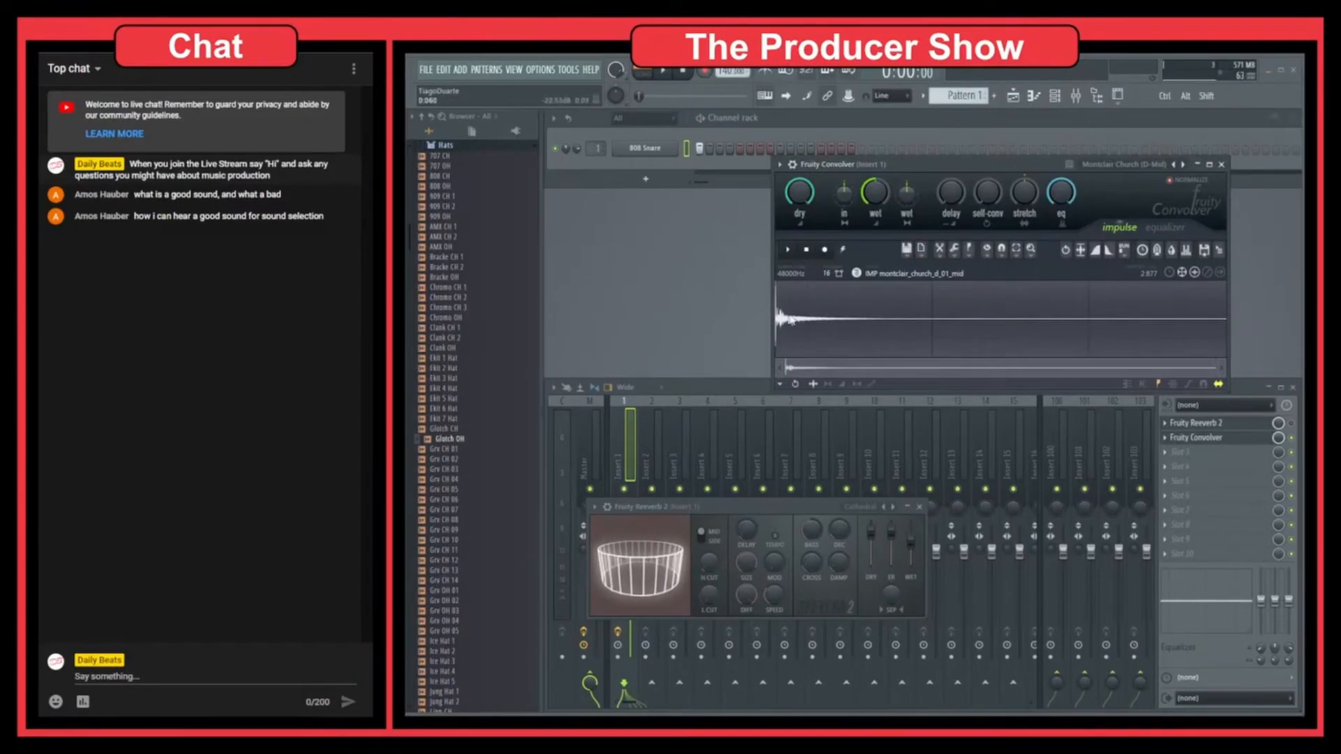
pyautogui.click(791, 251)
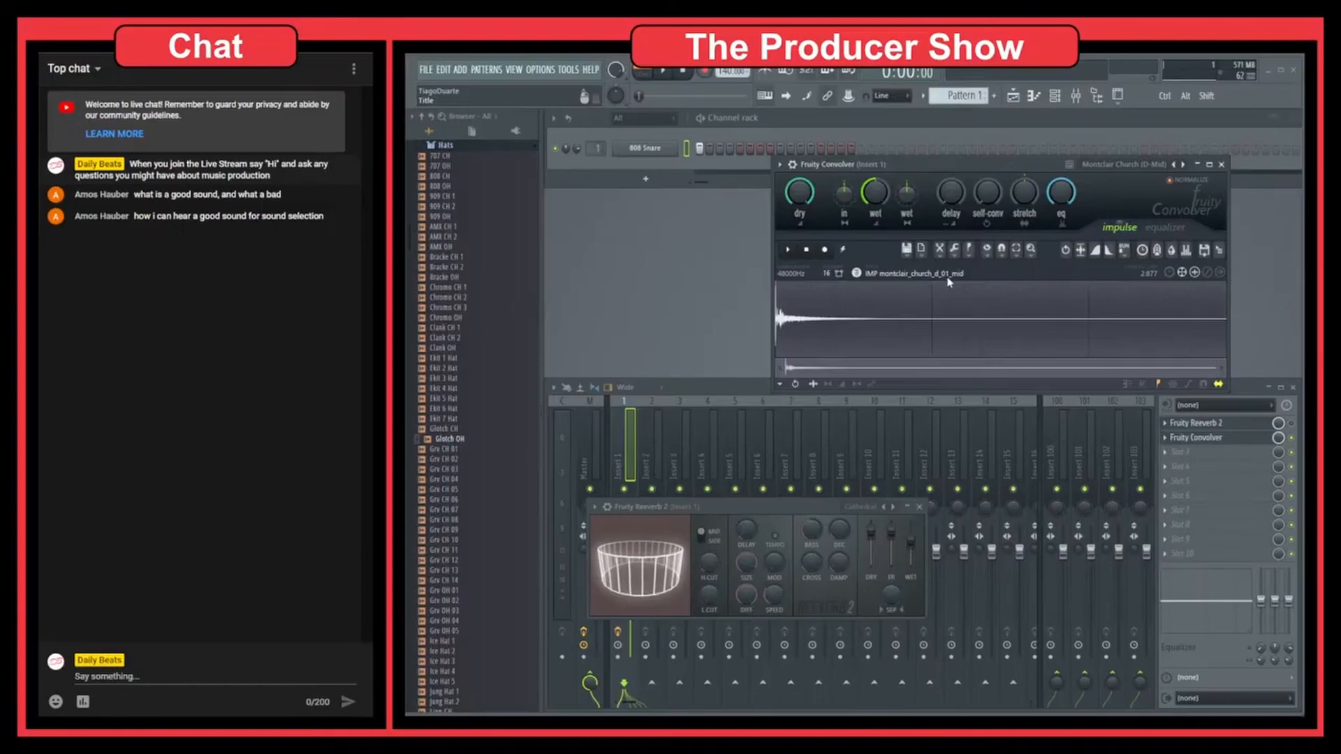
# Step: Load Fruity Convolver's Hill Forest (20ft) preset, move its window clear of the mixer's effect slots, and audition the snare
pyautogui.rightClick(1182, 165)
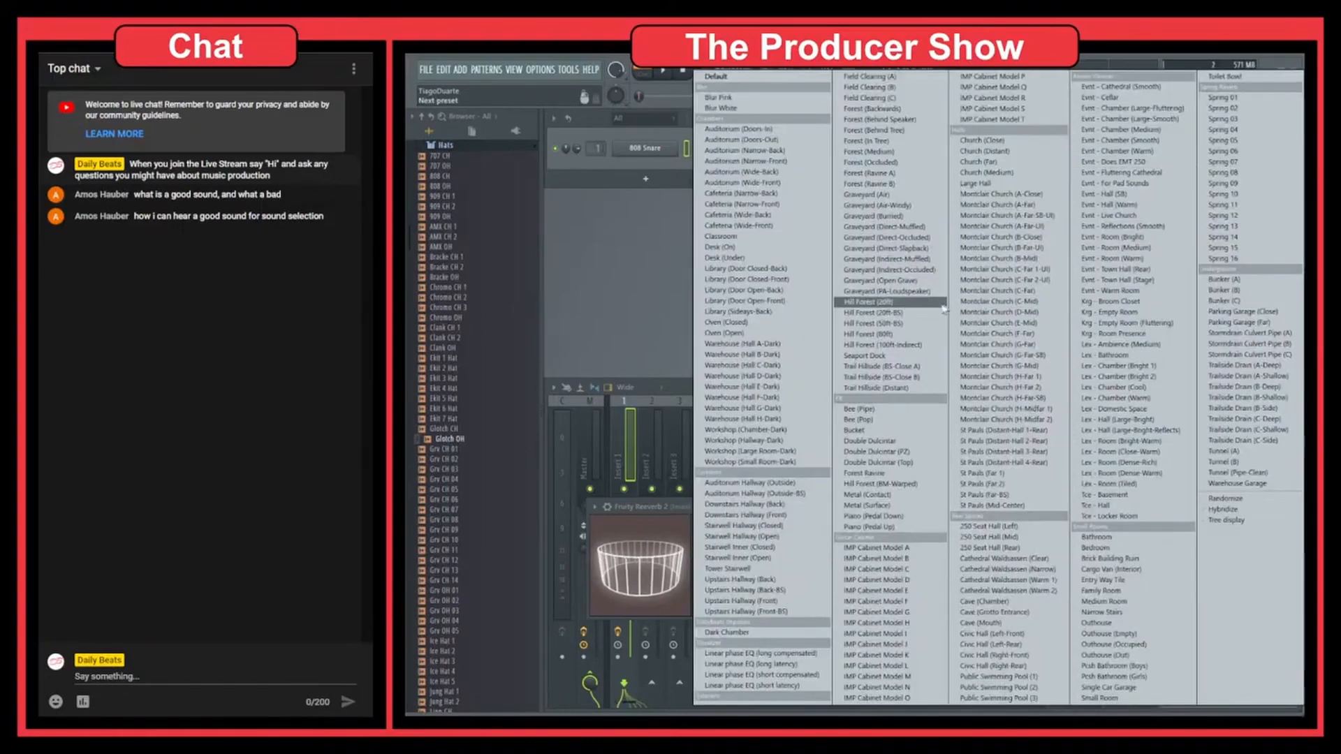
pyautogui.click(897, 302)
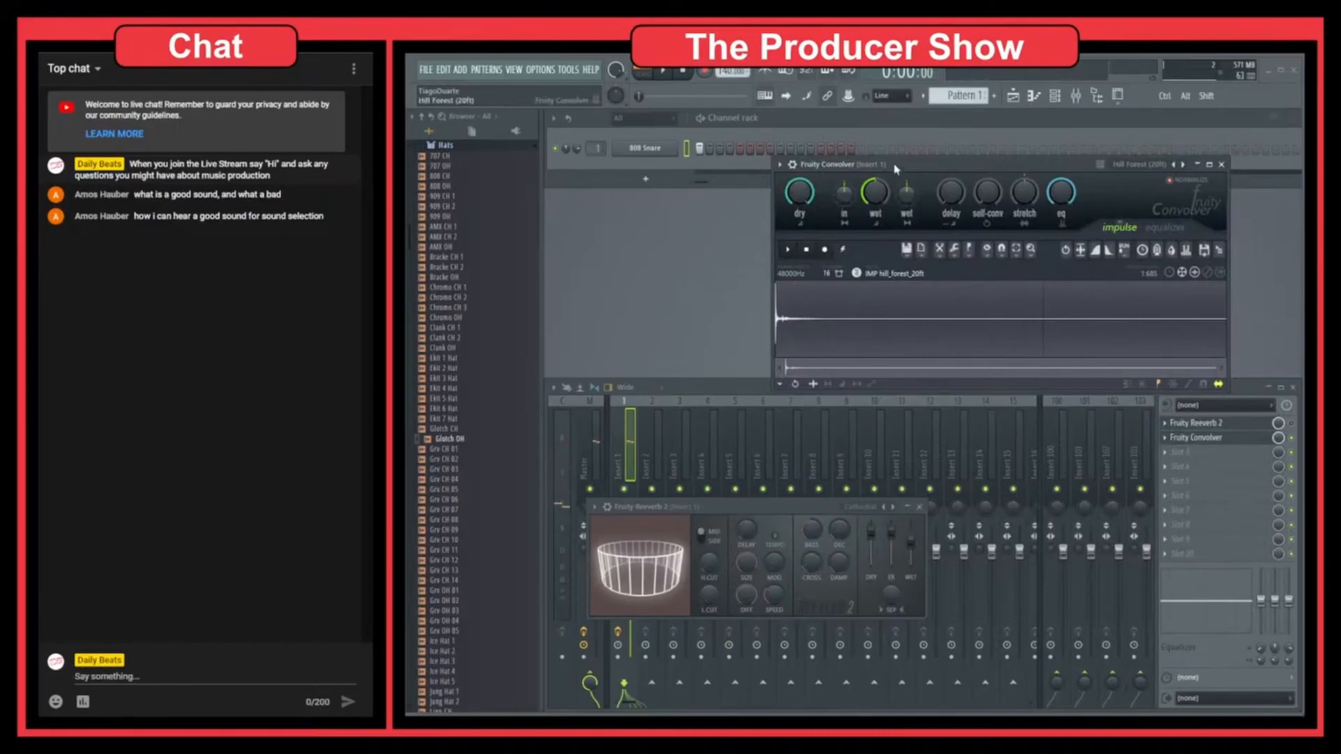
pyautogui.moveTo(899, 164); pyautogui.dragTo(816, 203)
pyautogui.press('space')
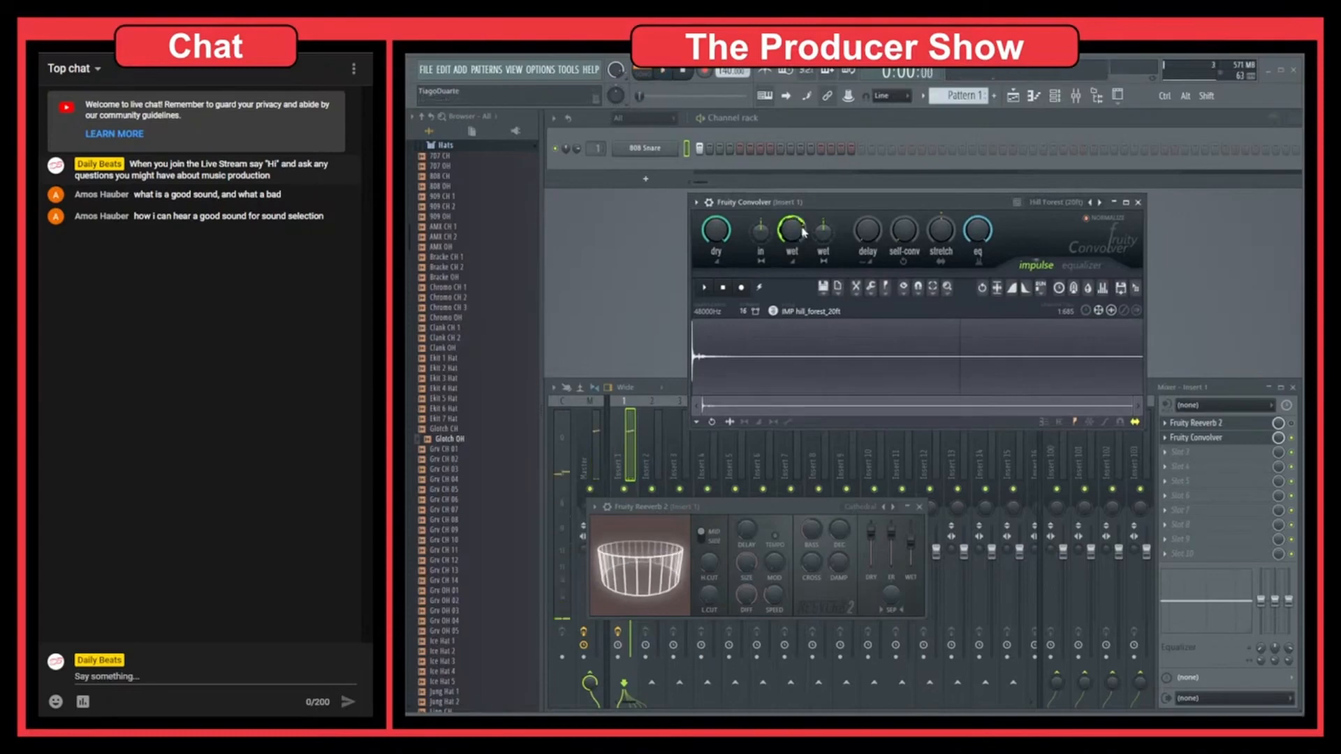
pyautogui.press('space')
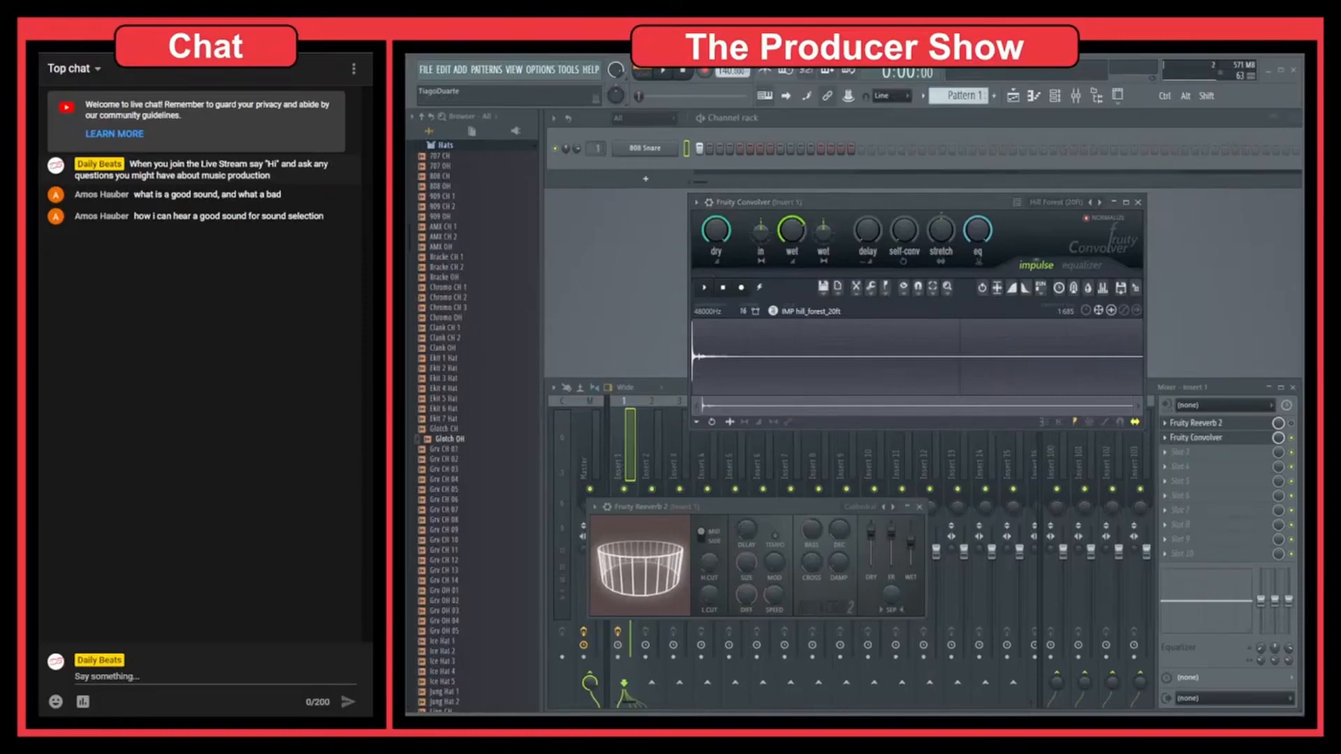
# Step: Arrange the Fruity Reeverb 2 window directly below the Fruity Convolver window so both reverbs are fully visible
pyautogui.moveTo(828, 517); pyautogui.dragTo(806, 379)
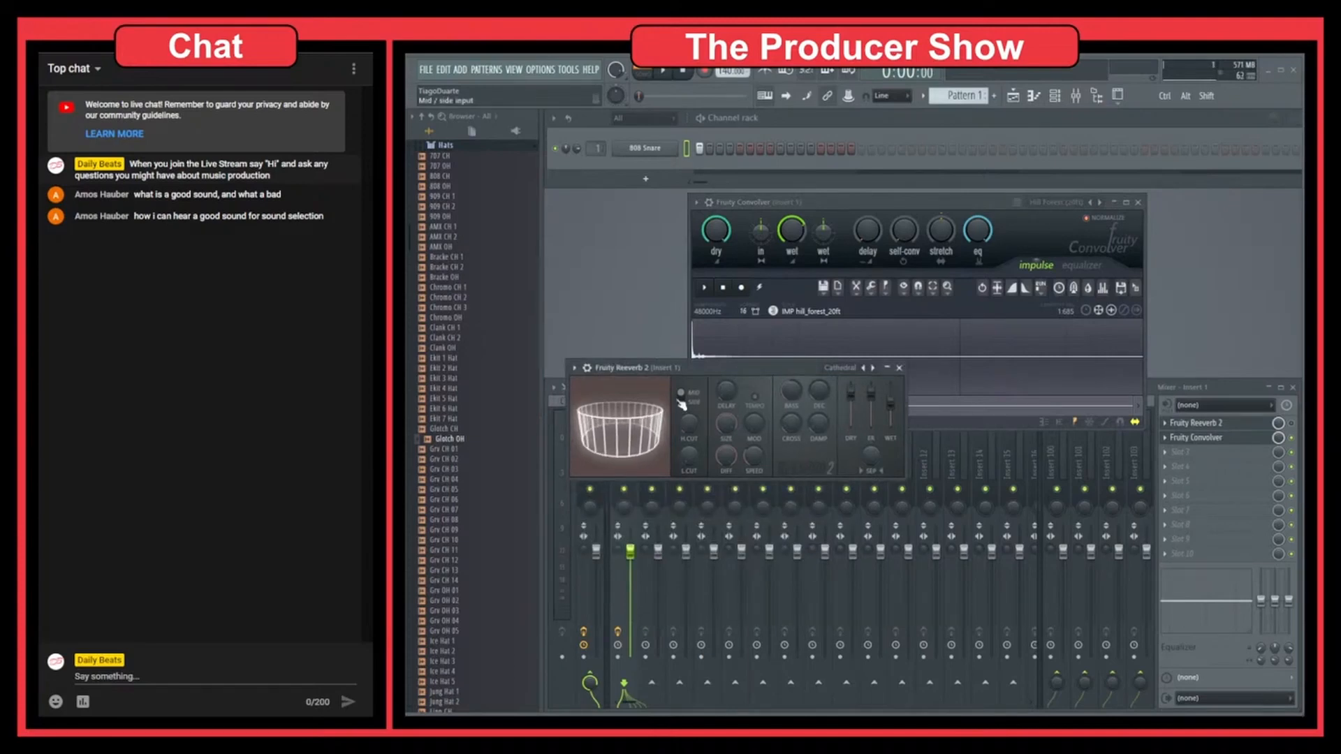
pyautogui.moveTo(802, 368); pyautogui.dragTo(820, 430)
pyautogui.moveTo(874, 197); pyautogui.dragTo(874, 187)
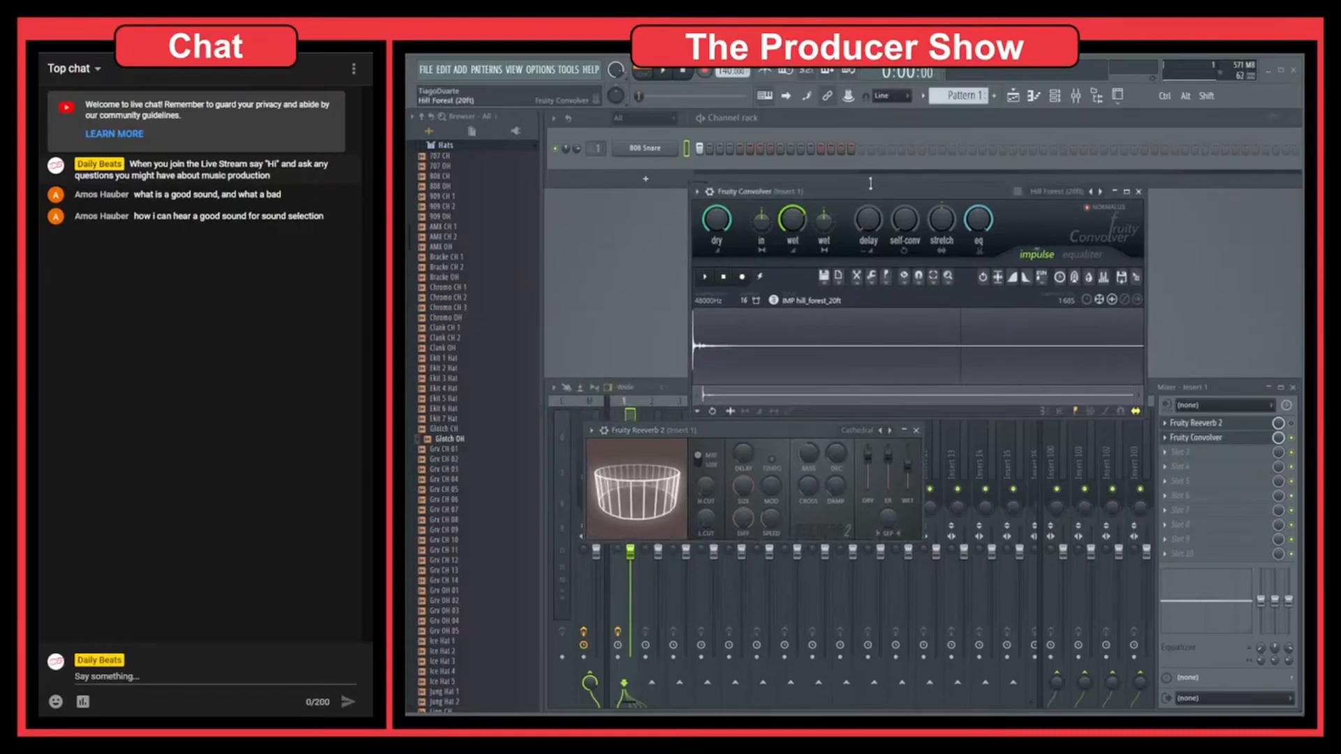